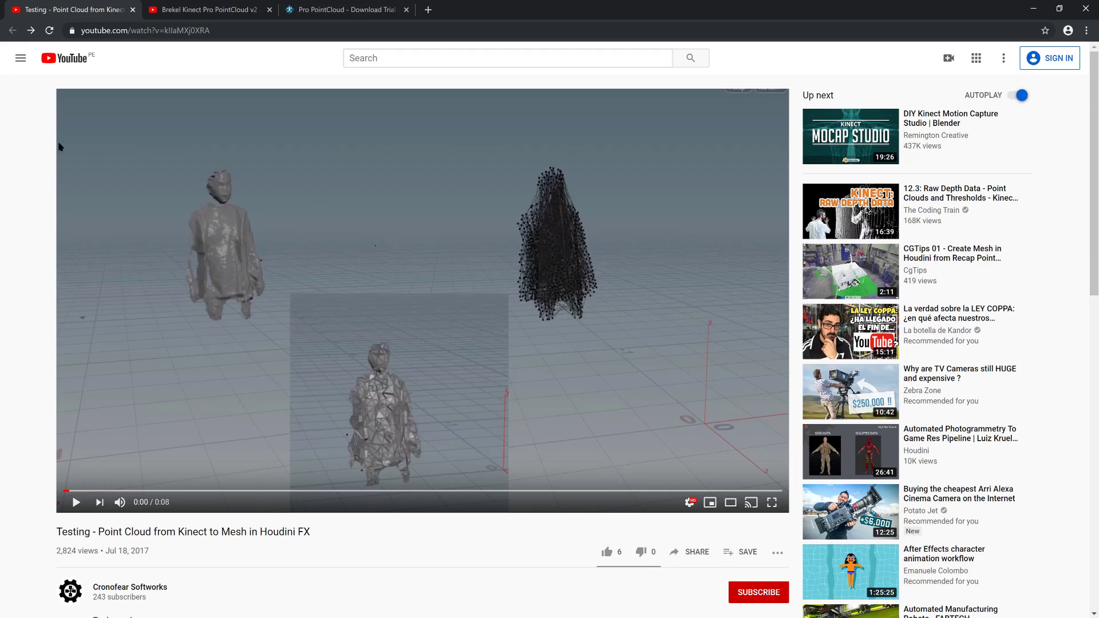
Play and pause the Kinect point-cloud-to-mesh demo, then switch to the Brekel PointCloud v2 tab.
left_click(317, 267)
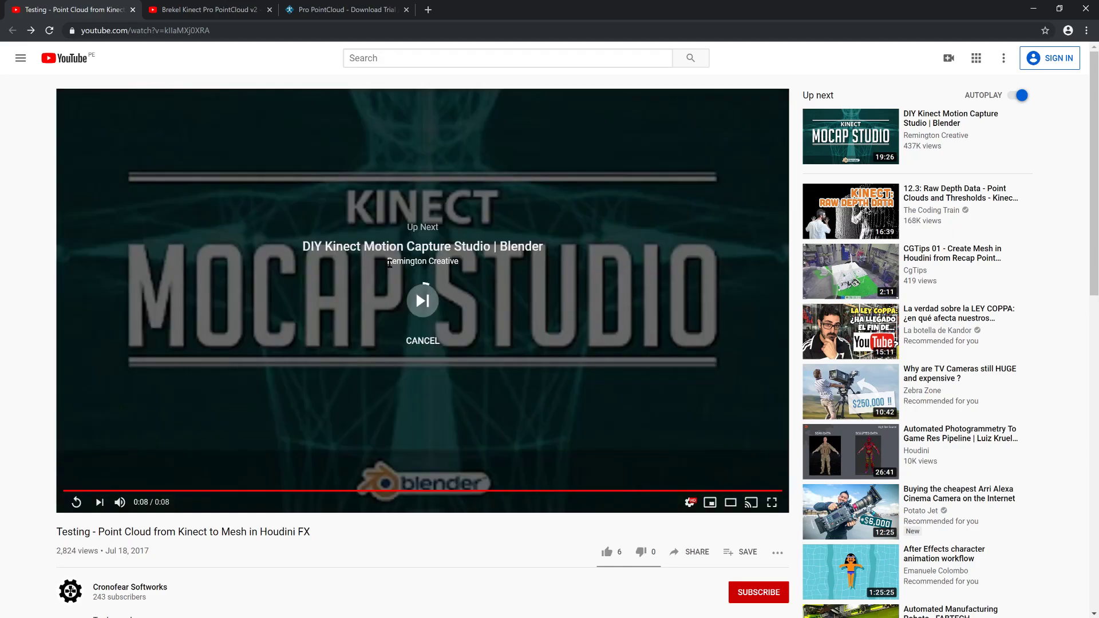
left_click(229, 490)
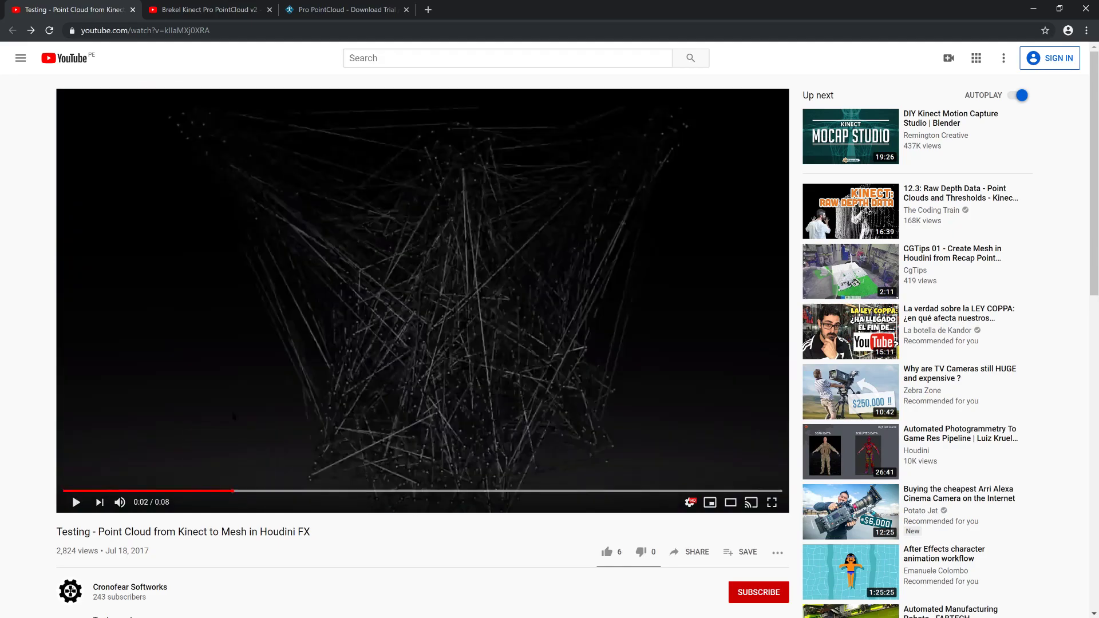
left_click(227, 331)
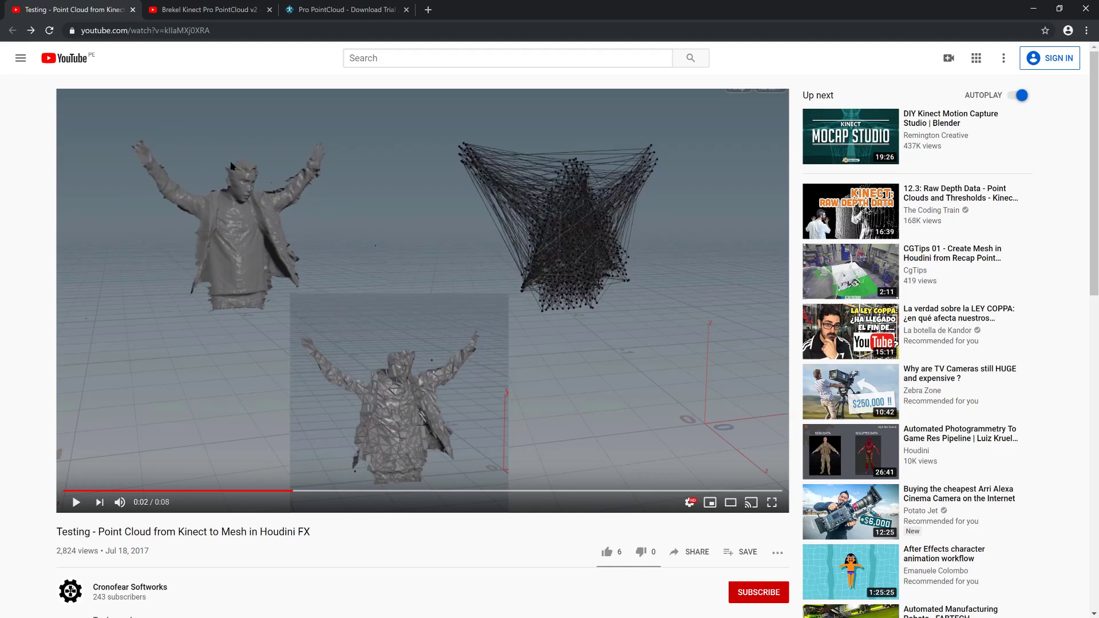
left_click(214, 10)
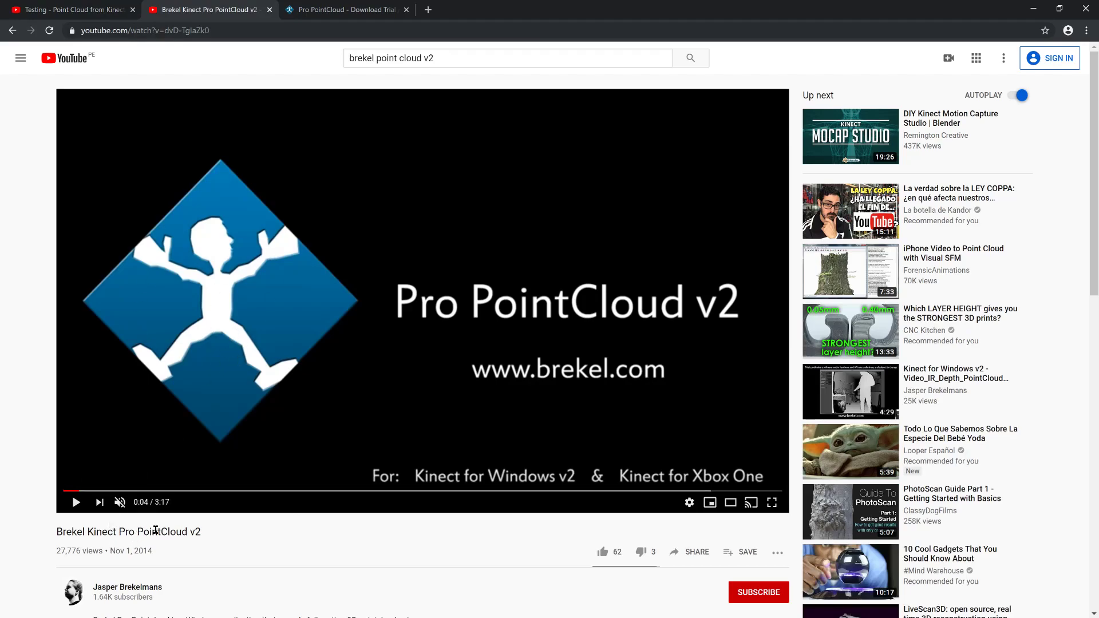
Play the Brekel PointCloud v2 video to 0:11, pausing at the 'Record full motion 3D pointcloud' caption.
left_click(215, 403)
left_click(204, 337)
scroll(106, 433, "down", 2)
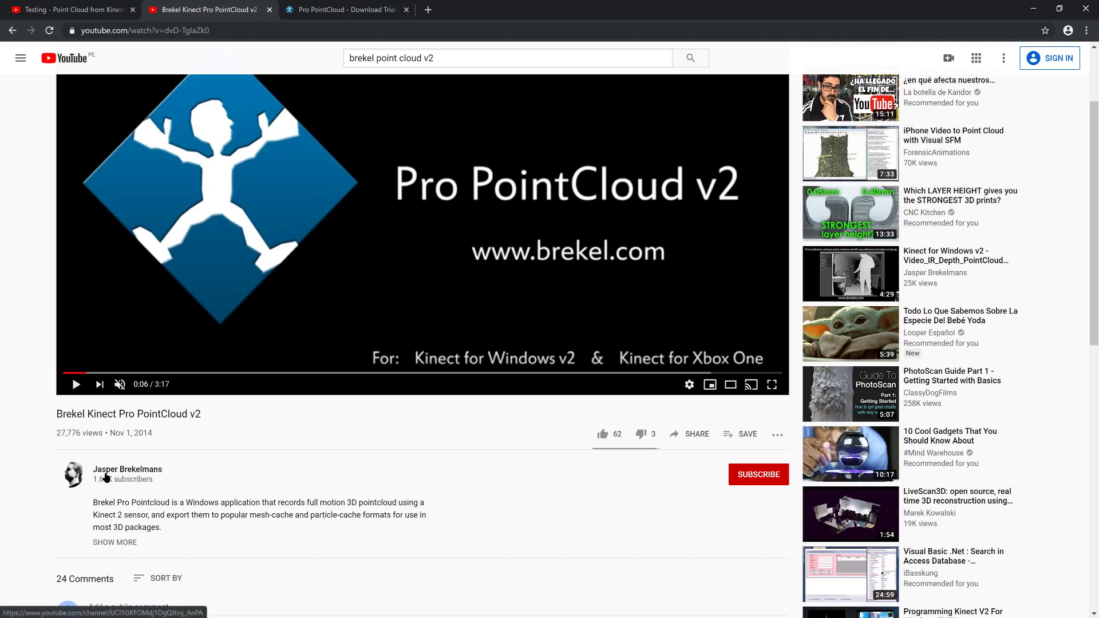
scroll(184, 484, "up", 2)
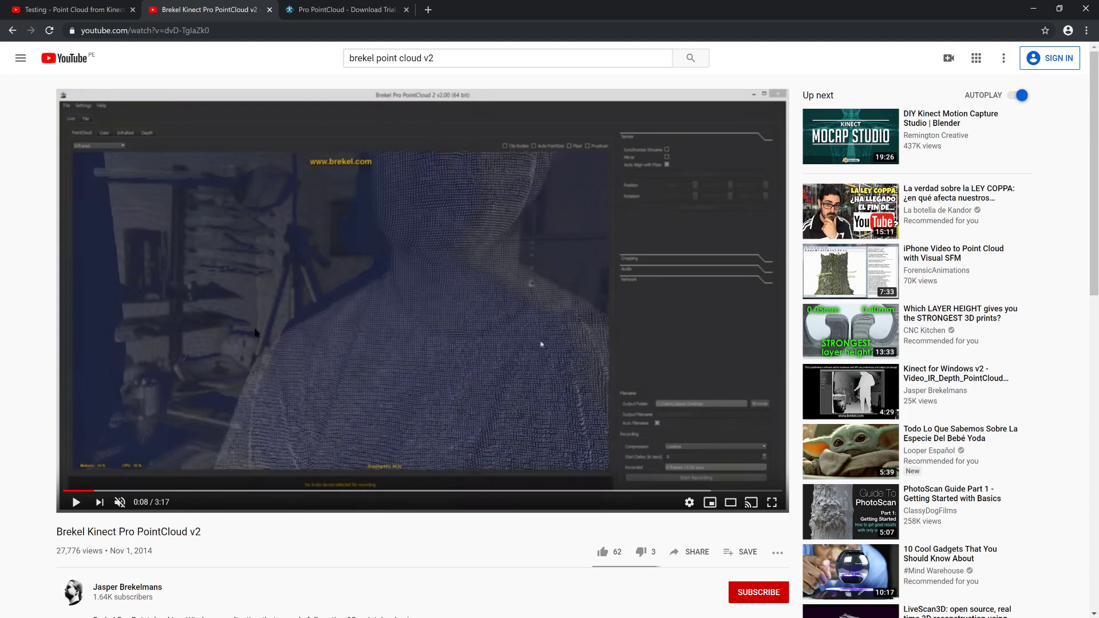
left_click(333, 302)
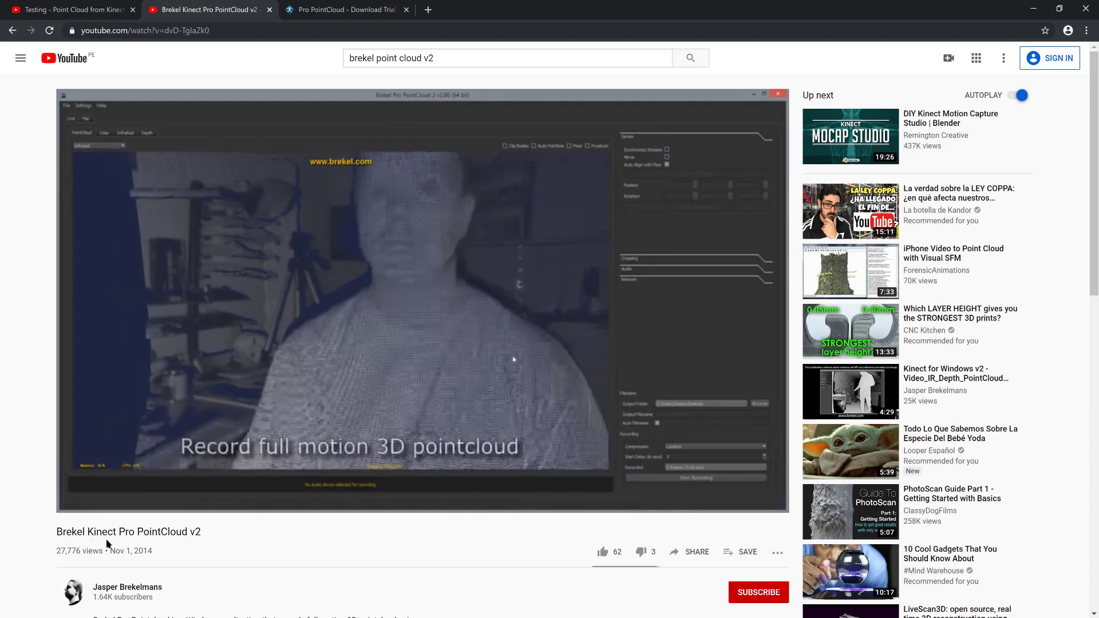
left_click(366, 172)
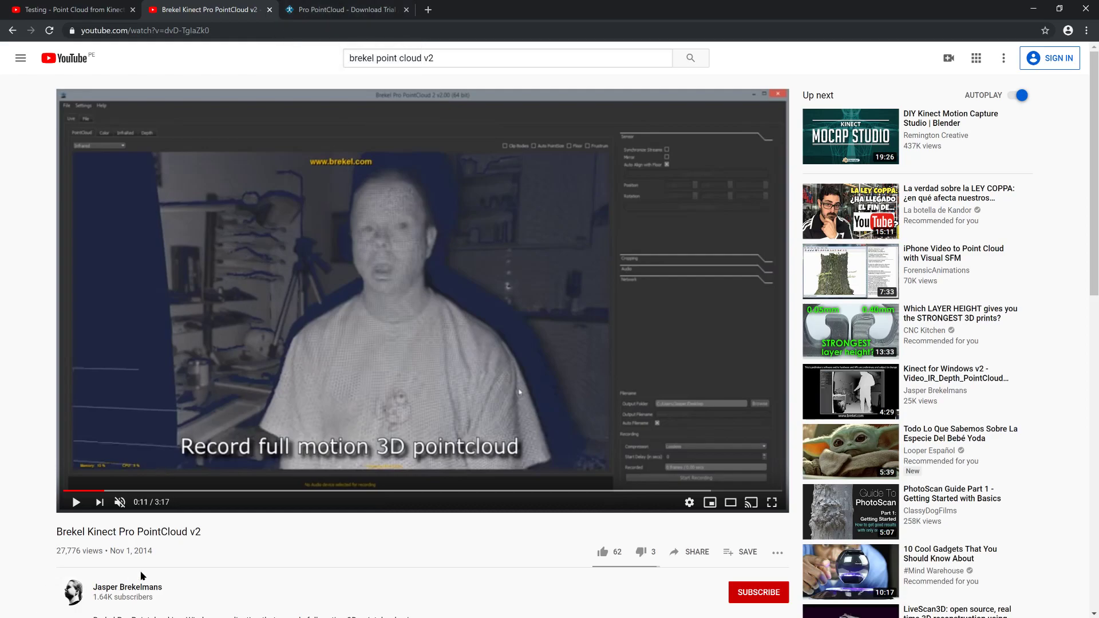
Switch to the brekel.com download page and scroll to its Example Files.
left_click(370, 4)
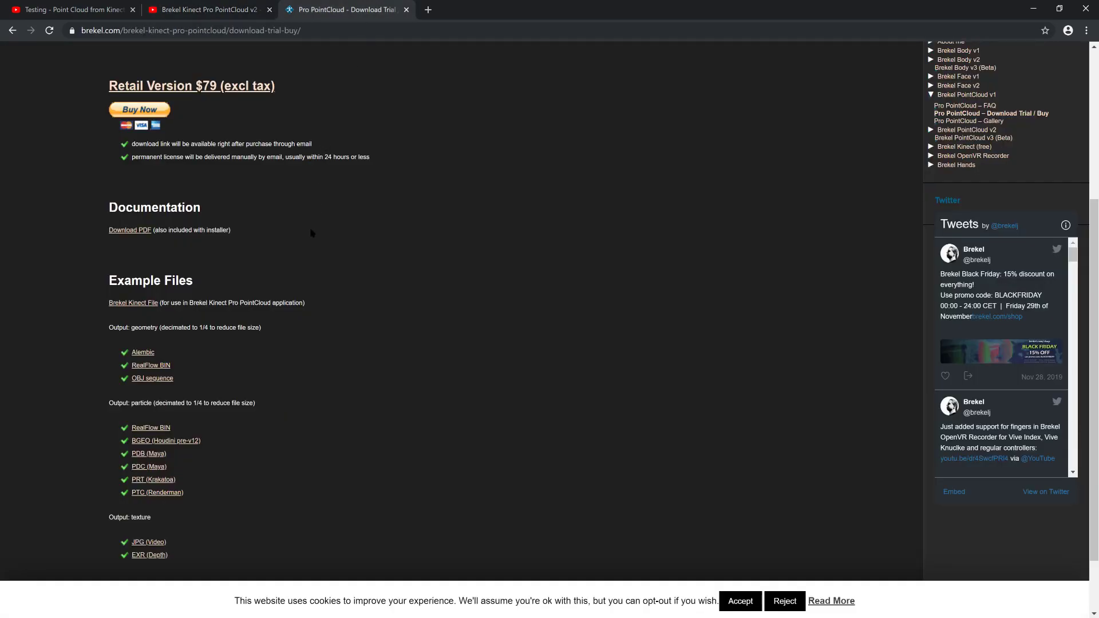
scroll(312, 232, "up", 2)
scroll(272, 230, "down", 2)
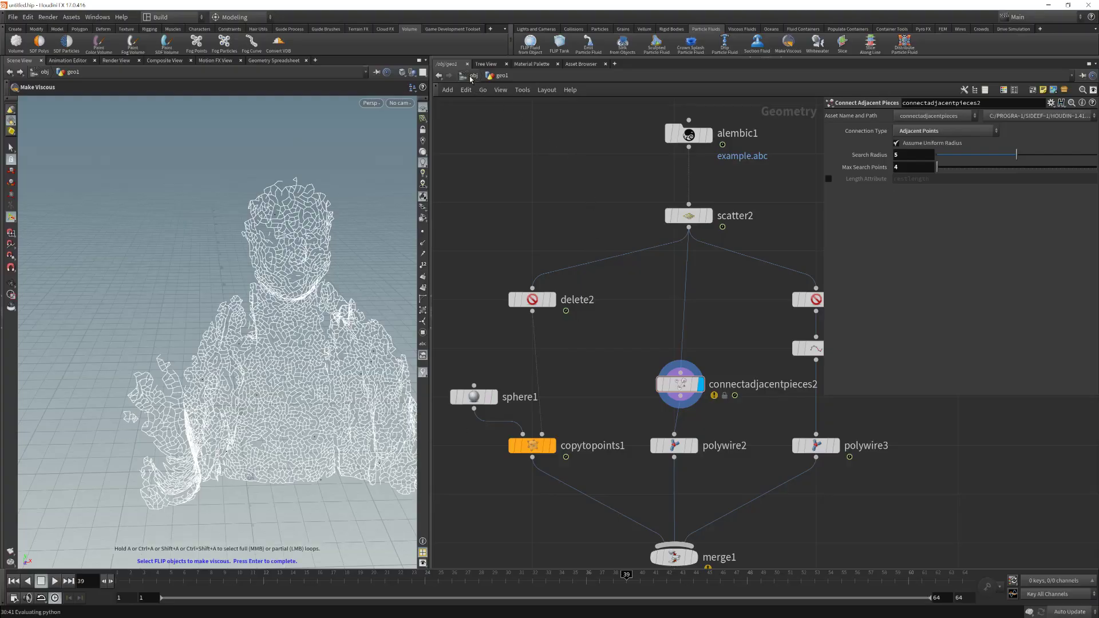
At /obj level, add a test Geometry node geo2 and then delete it.
left_click(471, 76)
left_click_drag(540, 226, 681, 373)
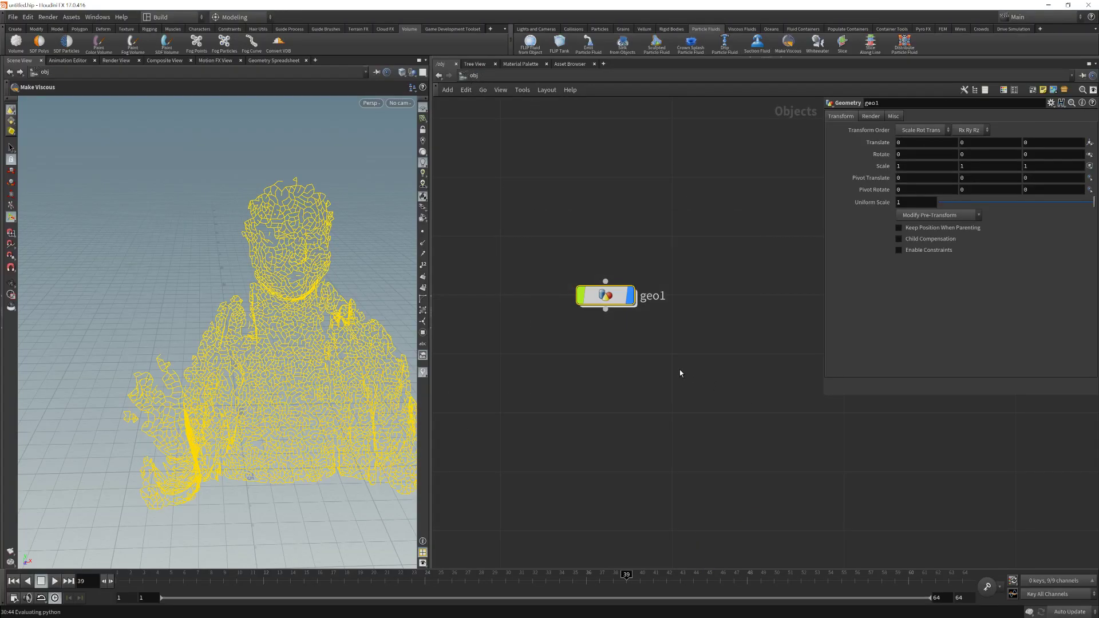
left_click(589, 374)
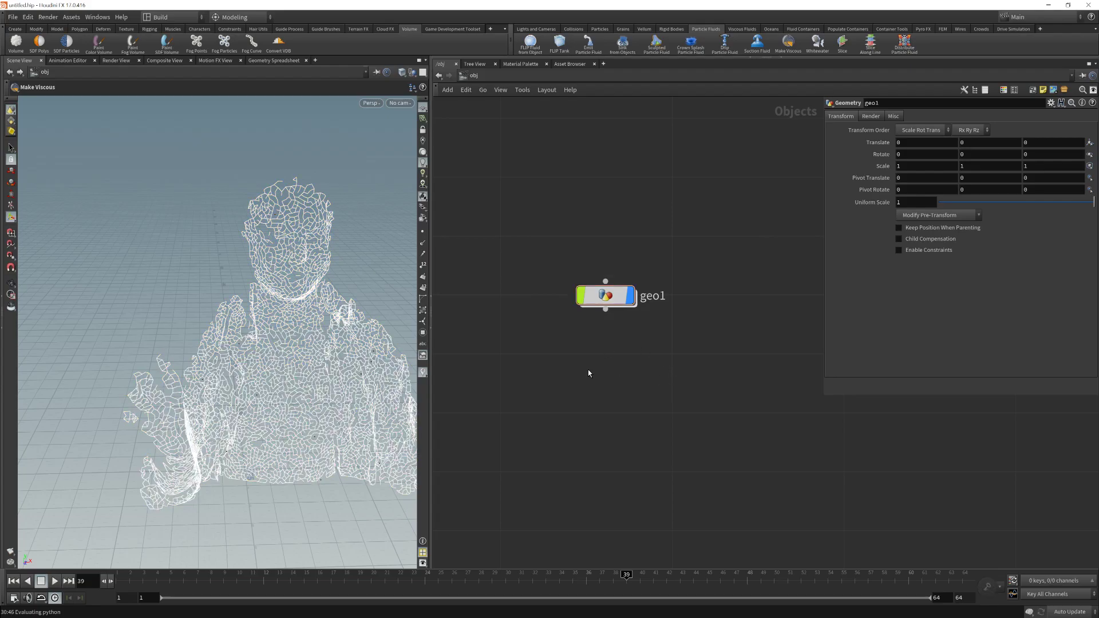
key("Tab")
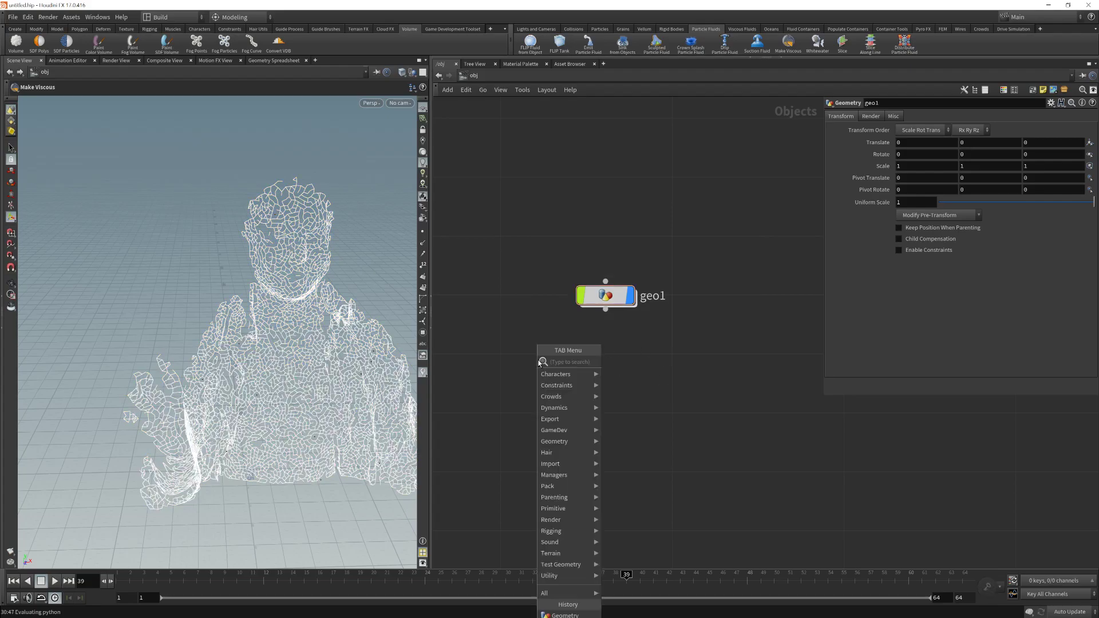
type("geom")
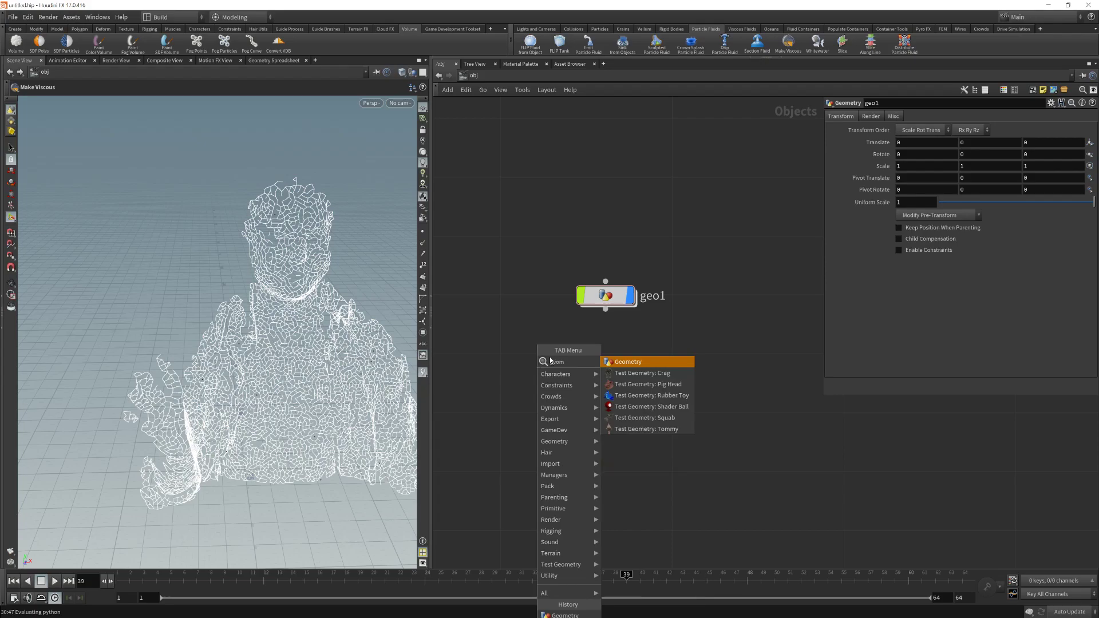
left_click(634, 366)
left_click(539, 352)
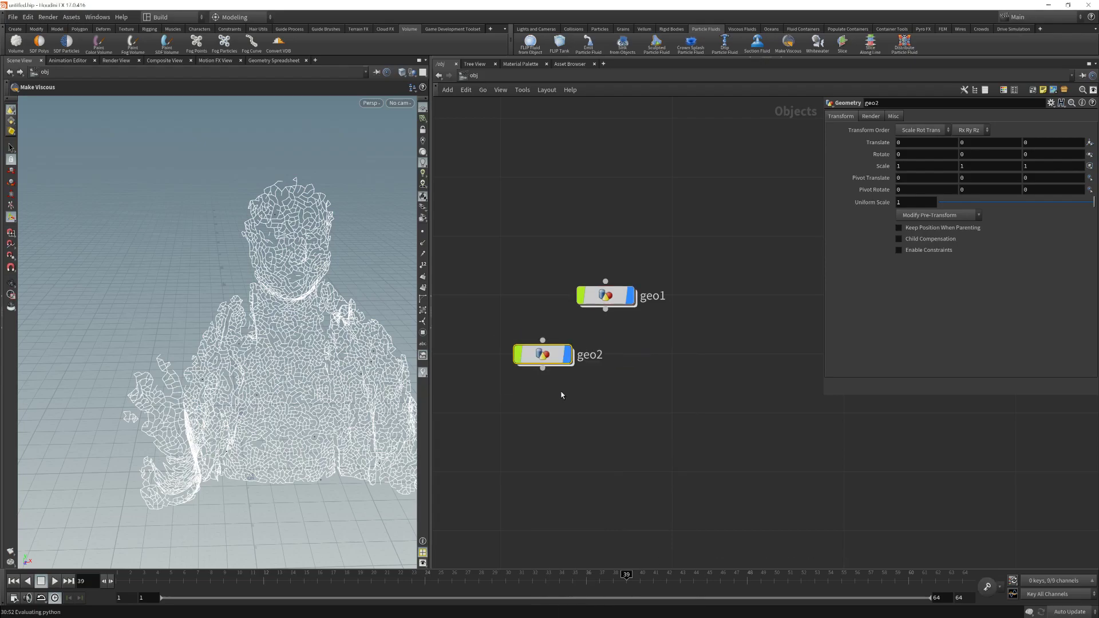
key("Delete")
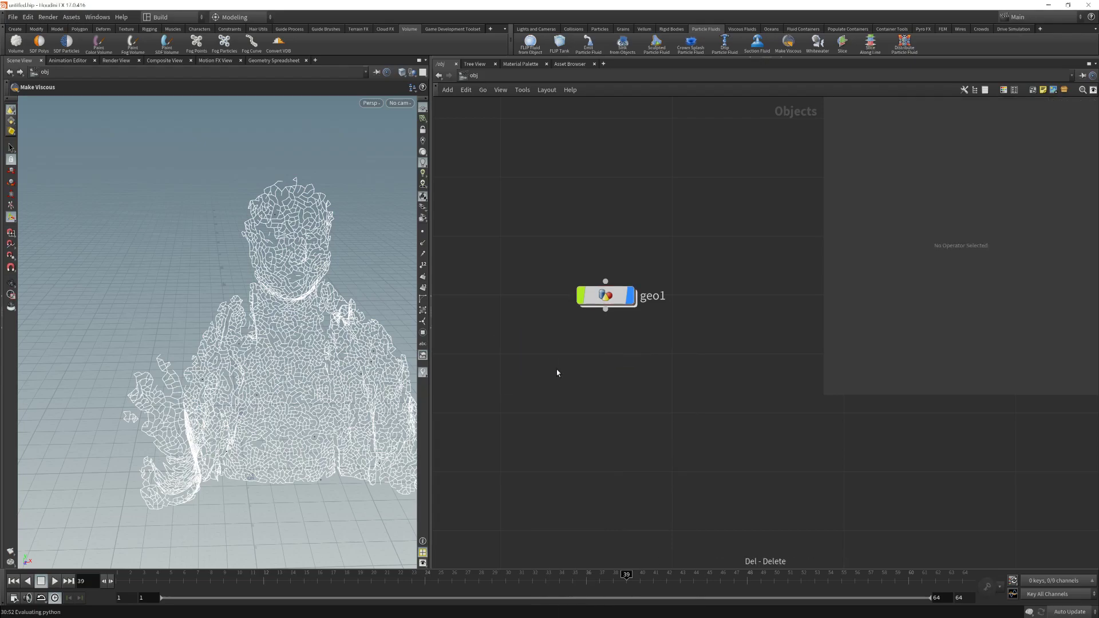
Inside geo1, set the display flag on alembic1 to show the raw Kinect scan.
double_click(608, 296)
scroll(616, 197, "up", 1)
middle_click_drag(616, 197, 478, 381)
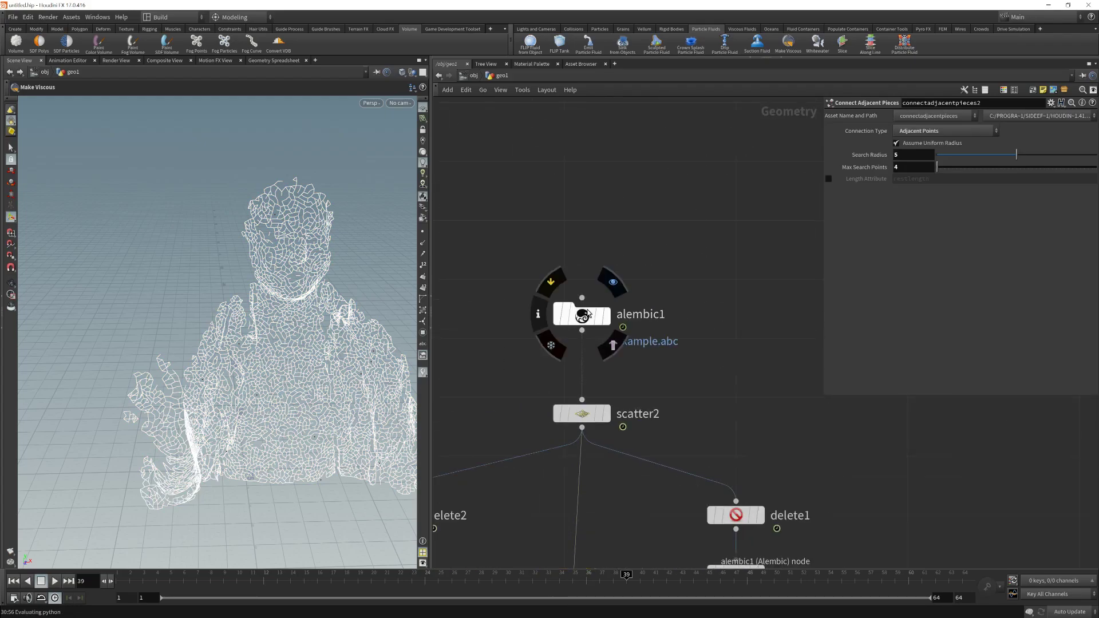
left_click(608, 317)
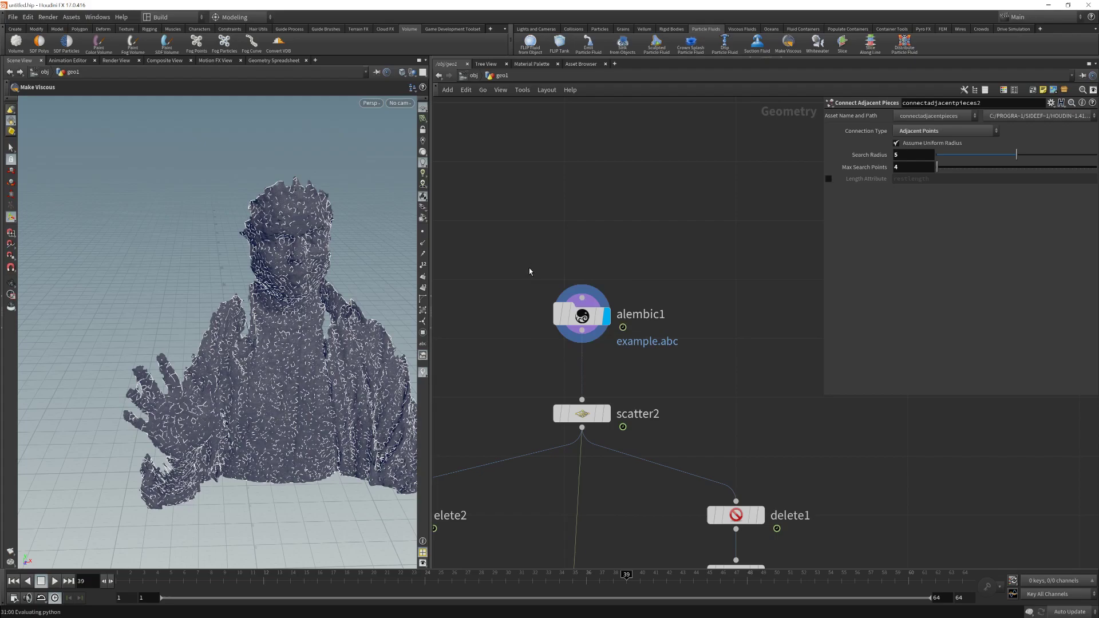
left_click_drag(528, 268, 689, 356)
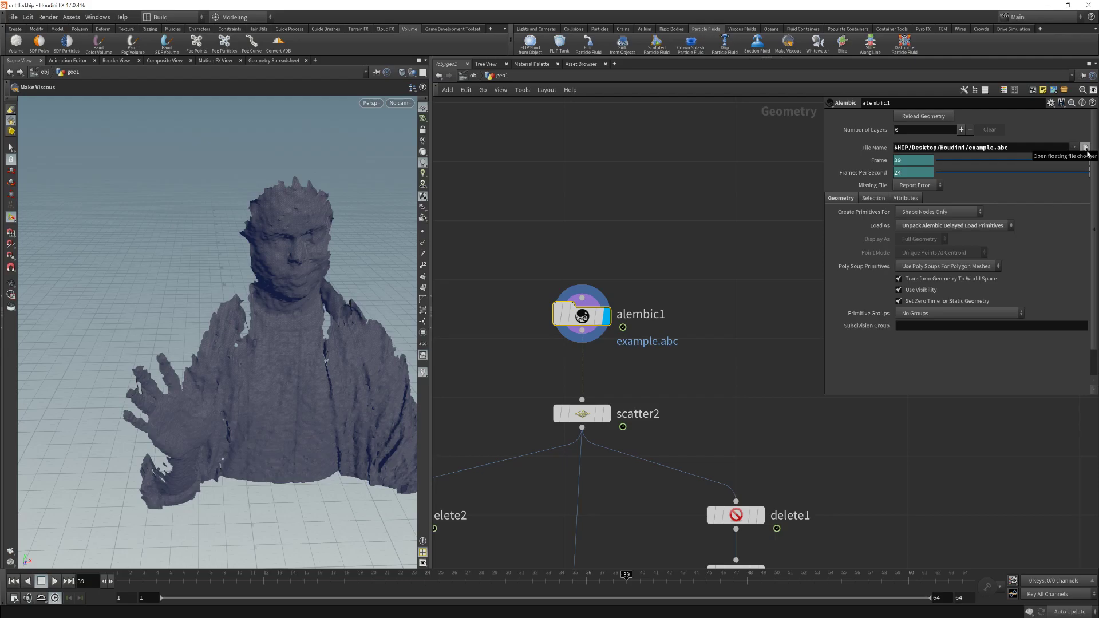
Load example.abc into alembic1, play the scan animation, then jump to frame 12.
left_click(1086, 148)
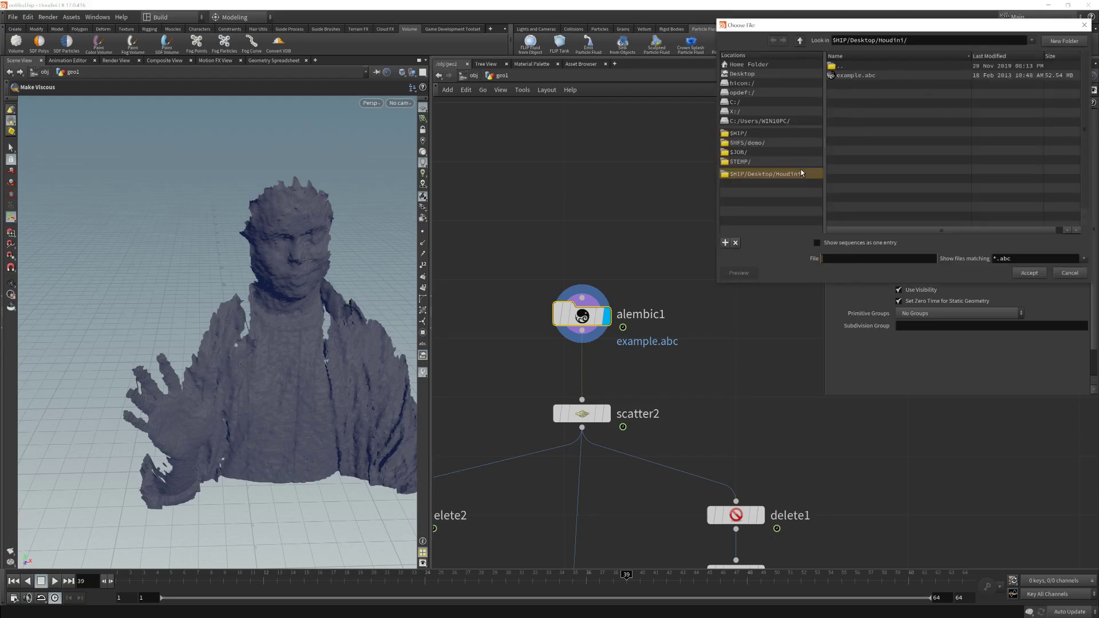
double_click(875, 80)
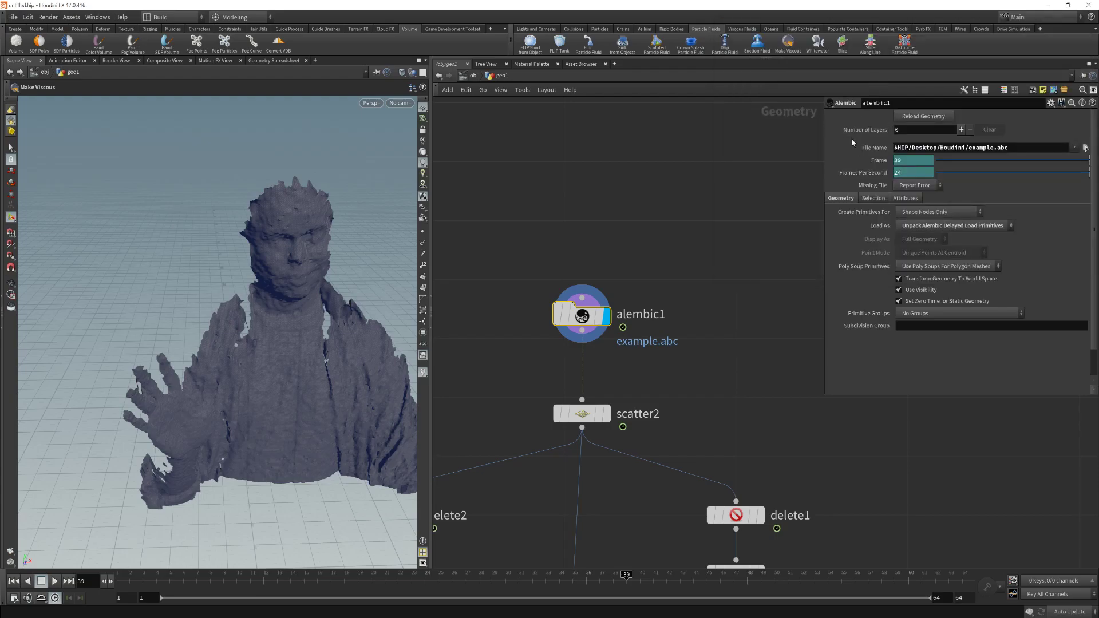
left_click(55, 581)
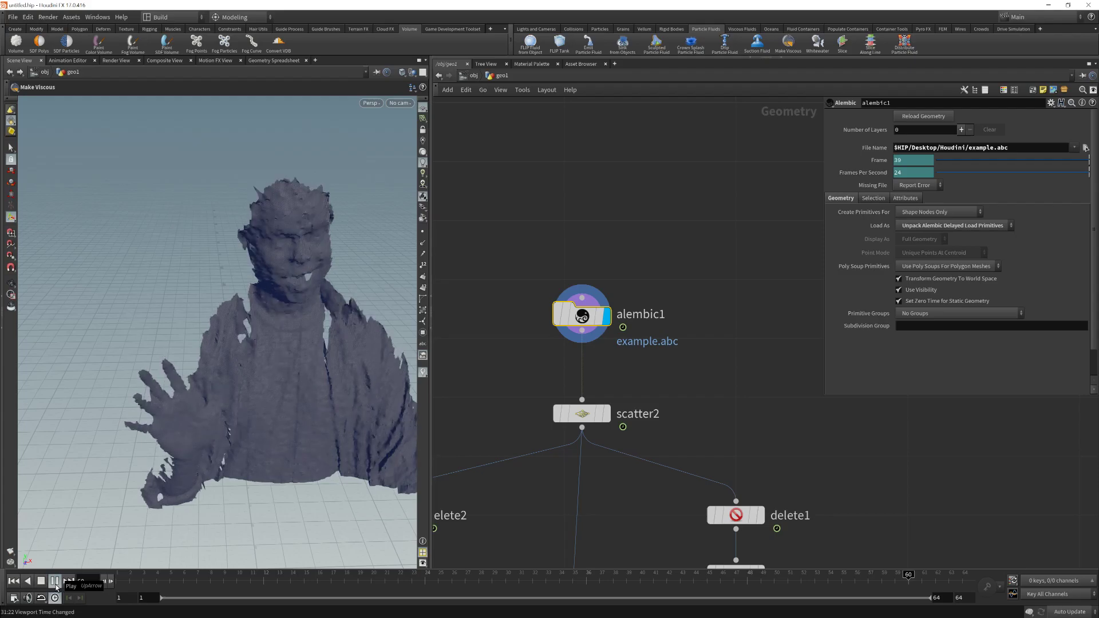
left_click(56, 582)
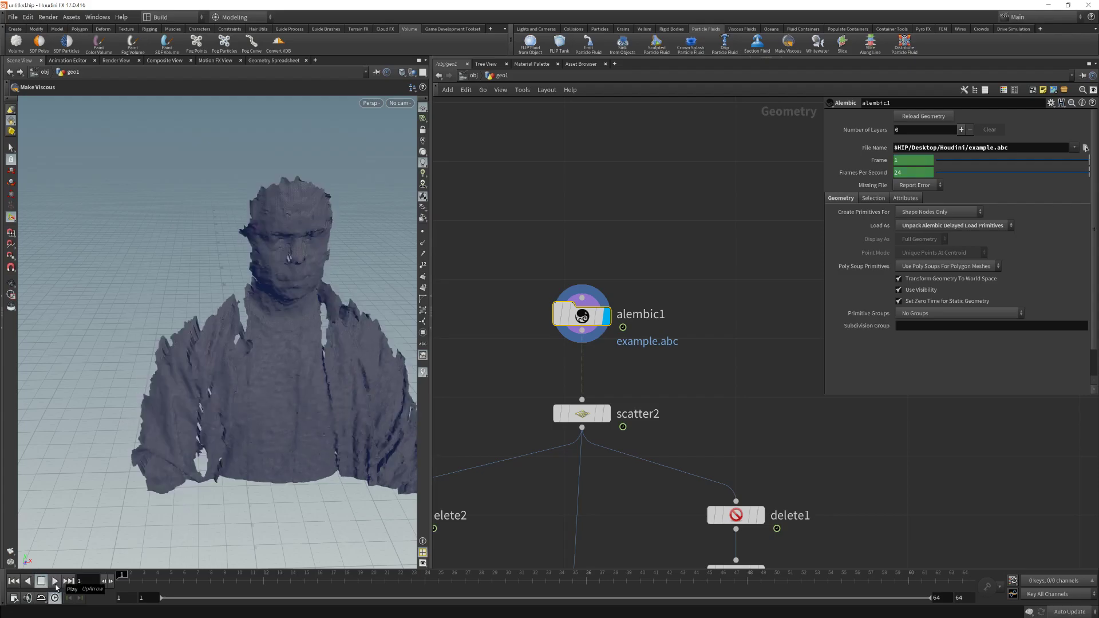
left_click(264, 576)
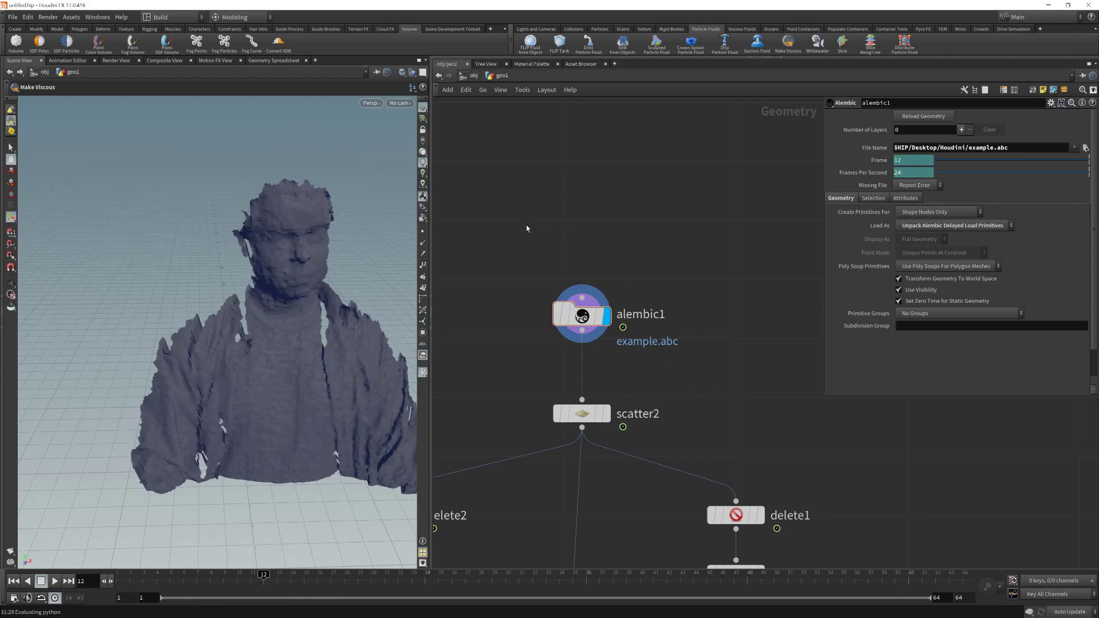
Select alembic1, check its Load As options unchanged, and change the bust's display style.
left_click_drag(533, 247, 678, 346)
left_click_drag(534, 256, 663, 340)
left_click(907, 229)
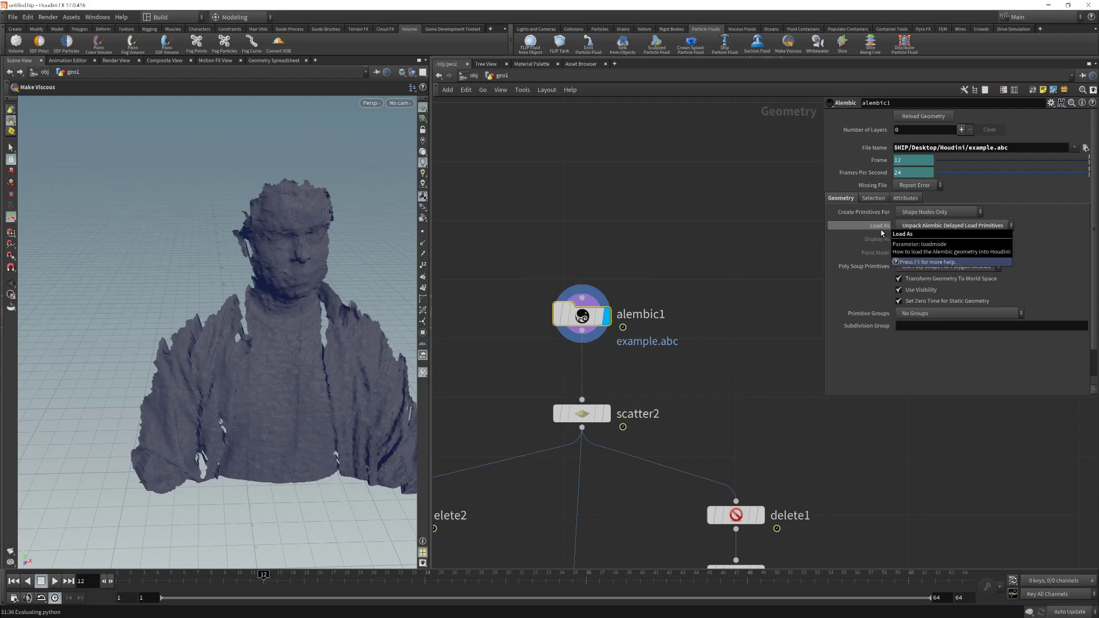
left_click(906, 230)
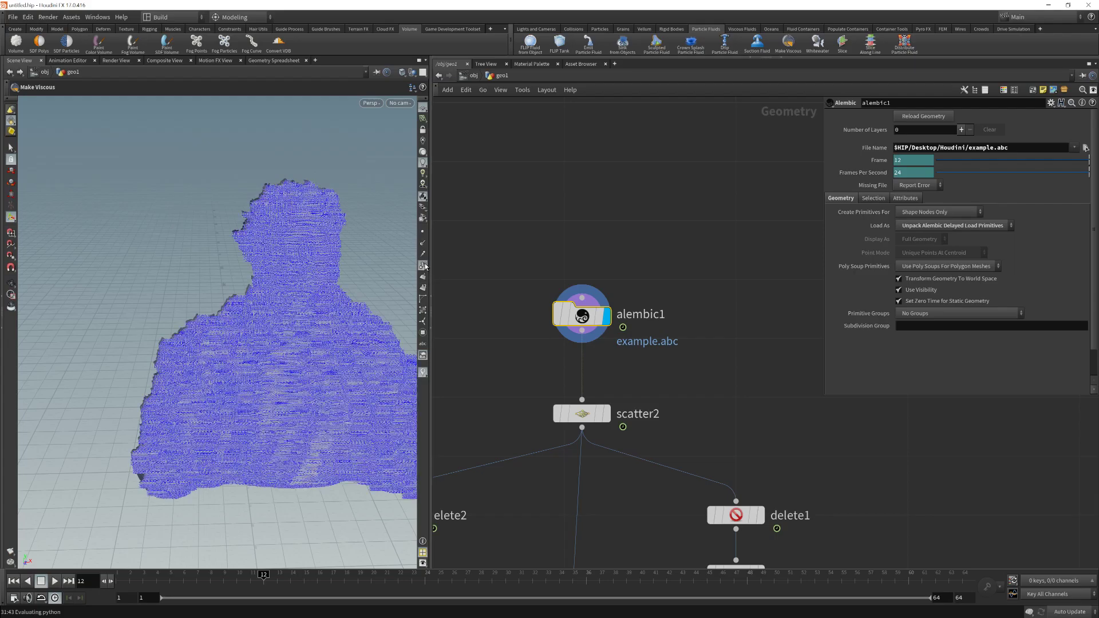
left_click(424, 290)
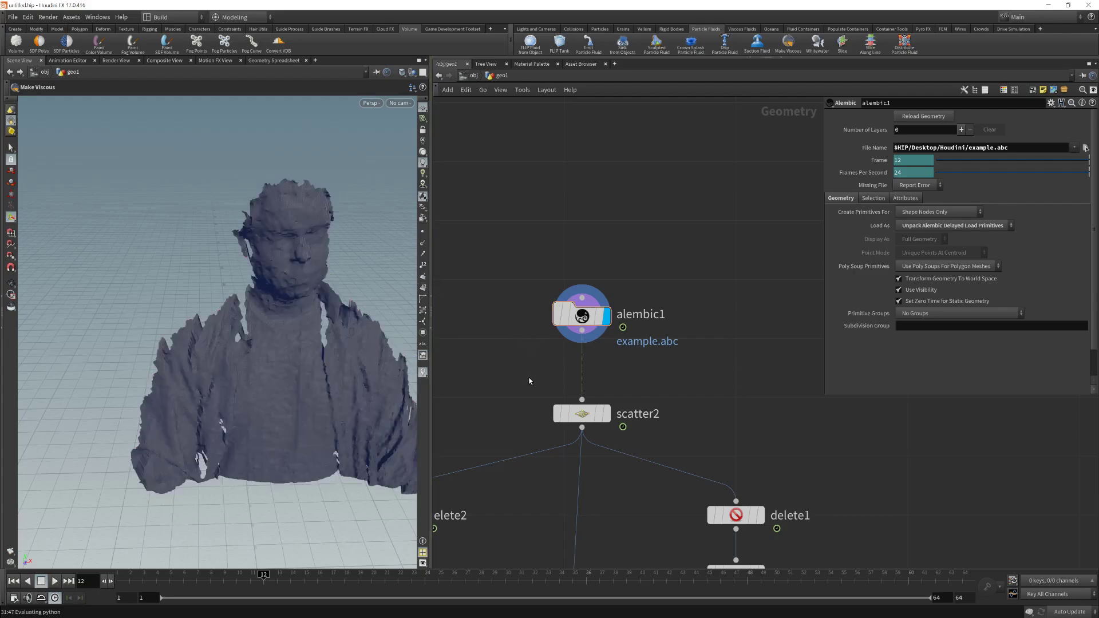
Display the scatter2 point cloud on the bust and orbit it sideways.
middle_click_drag(524, 393, 582, 310)
mouse_move(640, 331)
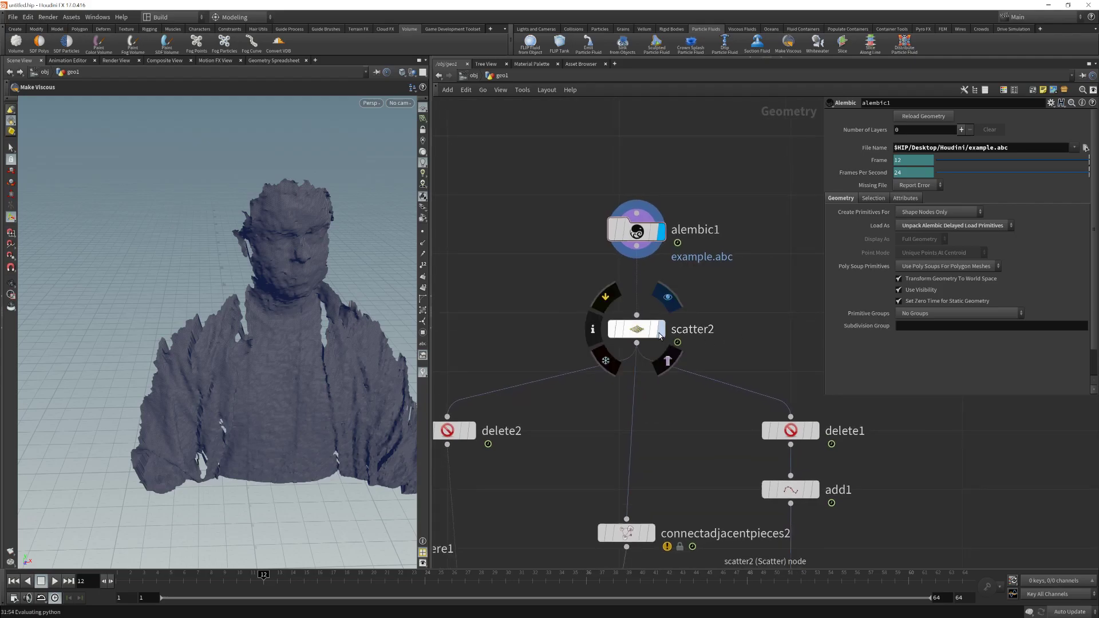
mouse_move(639, 240)
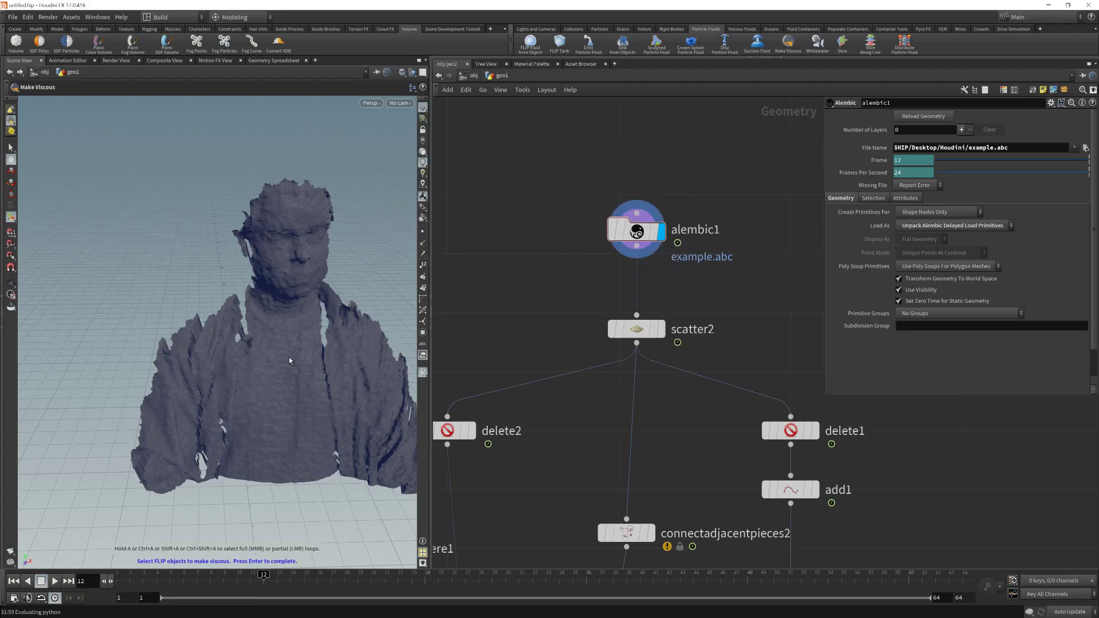
left_click(664, 334)
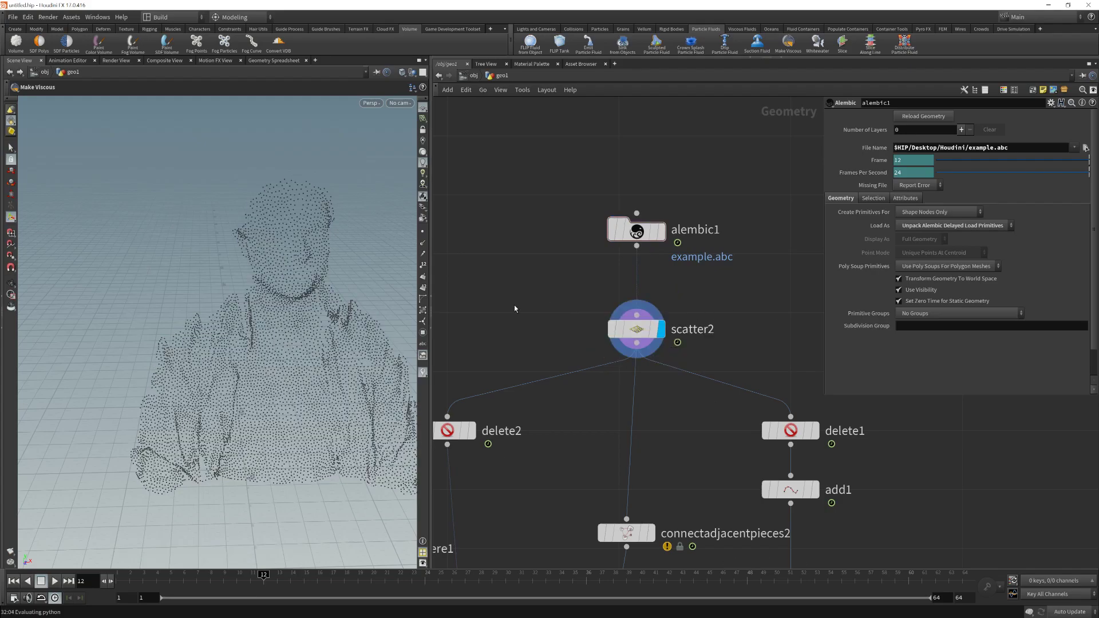
key("Escape")
left_click_drag(344, 359, 416, 344)
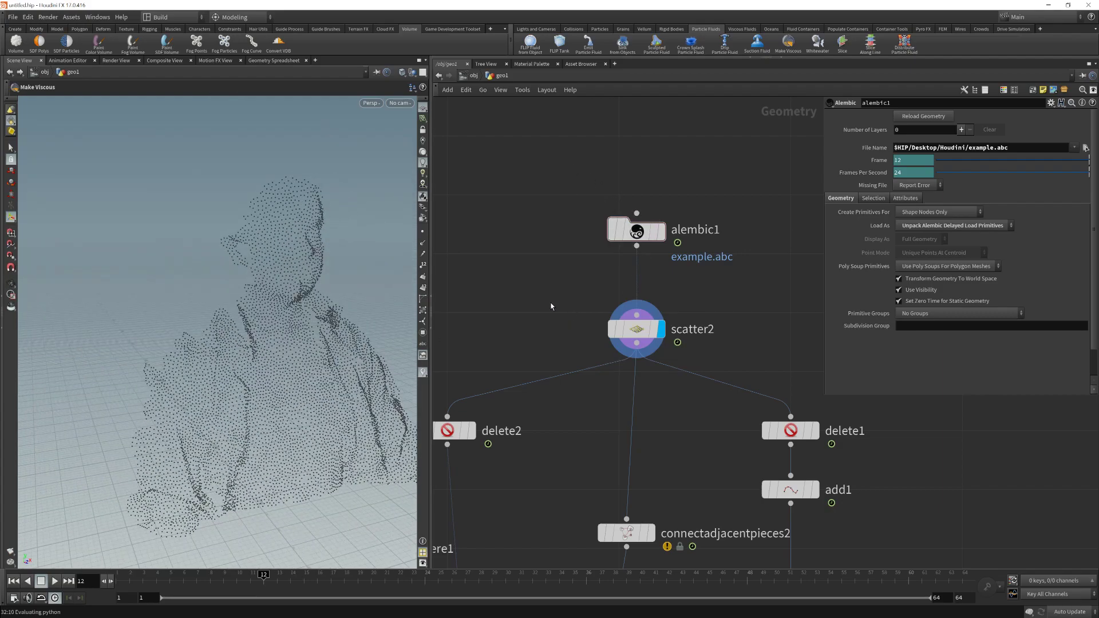
Lower scatter2's Force Total Count from 7500 to 5000, then start retyping 7500.
left_click(636, 329)
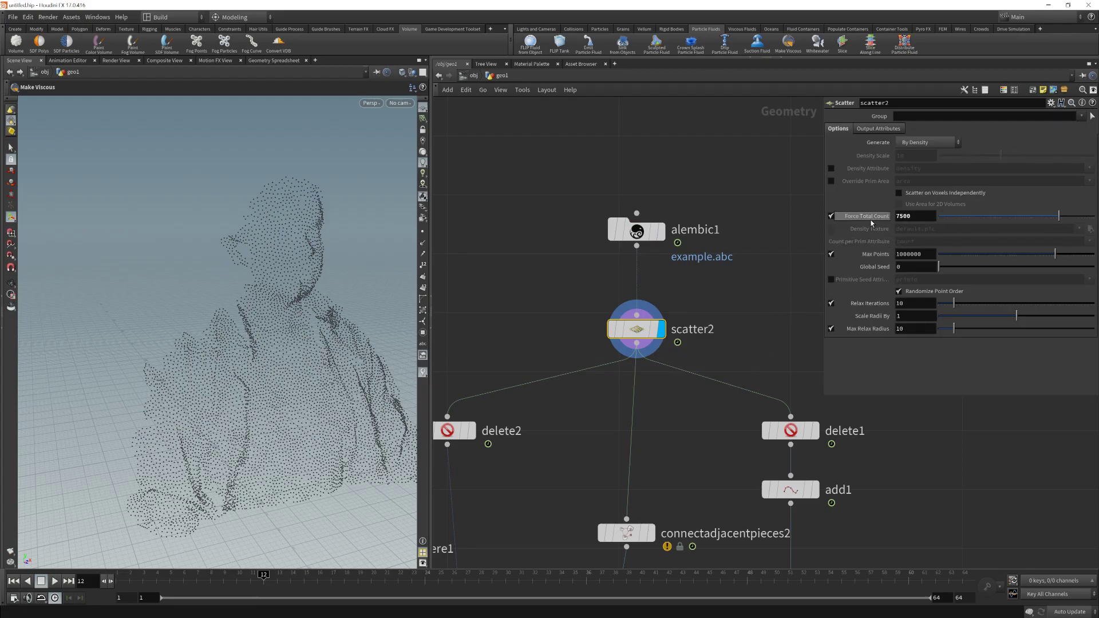
double_click(917, 218)
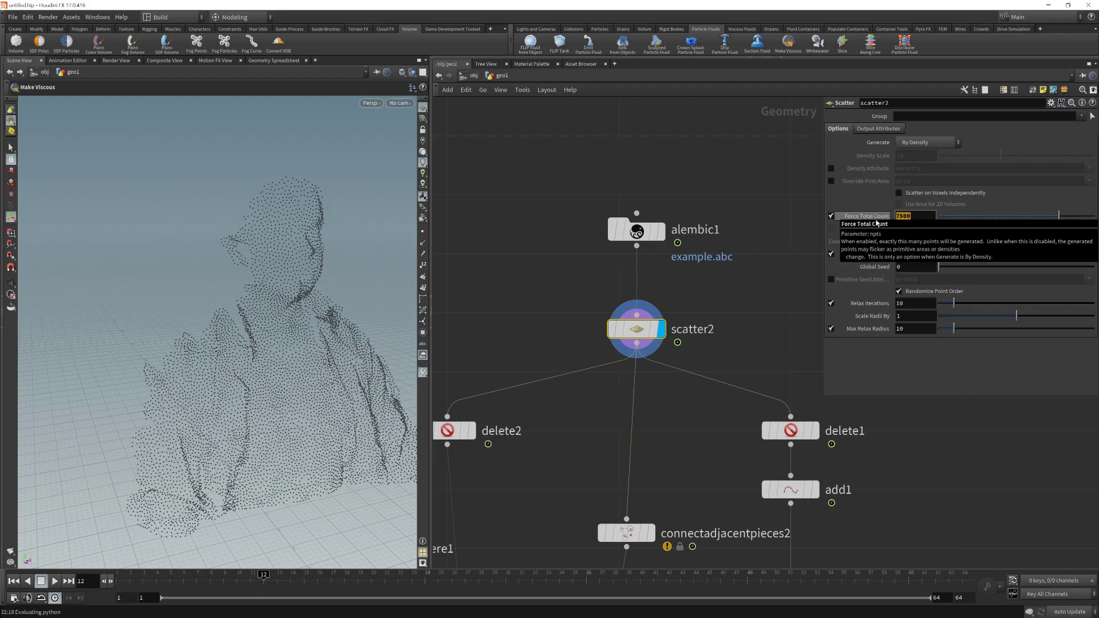
type("5000")
key("Return")
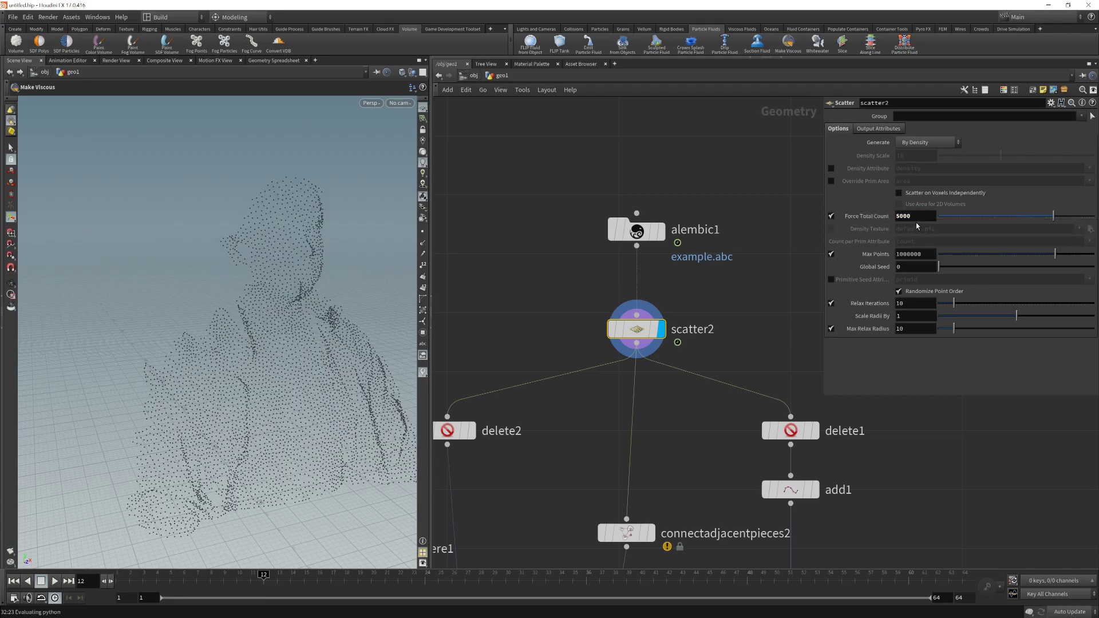
type("7")
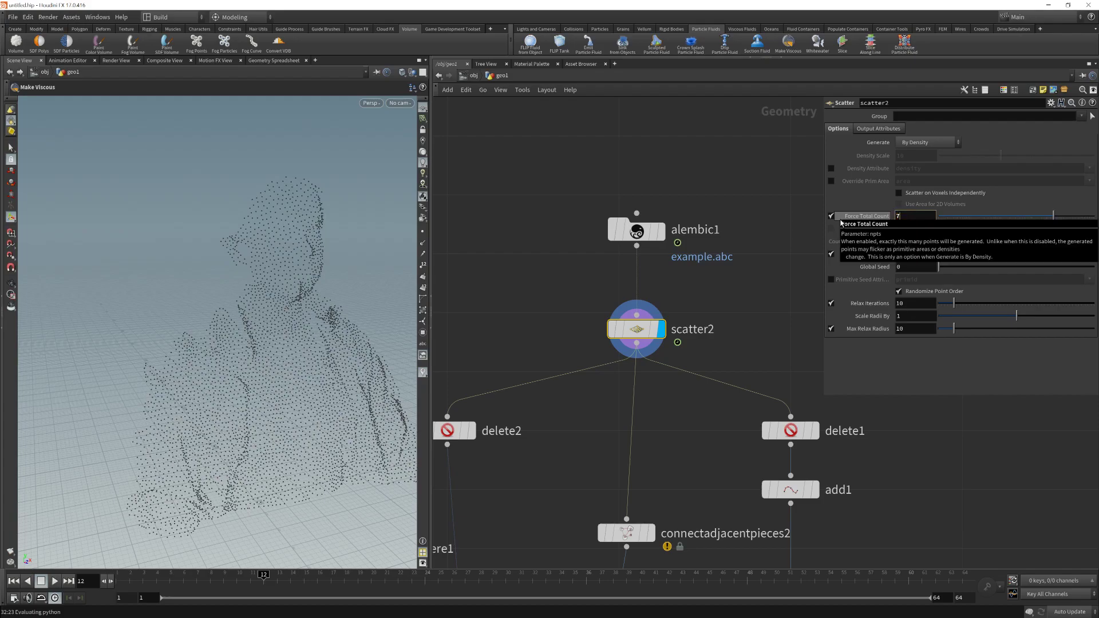
type("500")
Restore scatter2's Force Total Count to 7500 and frame the branches above merge1.
key("Return")
scroll(765, 352, "down", 2)
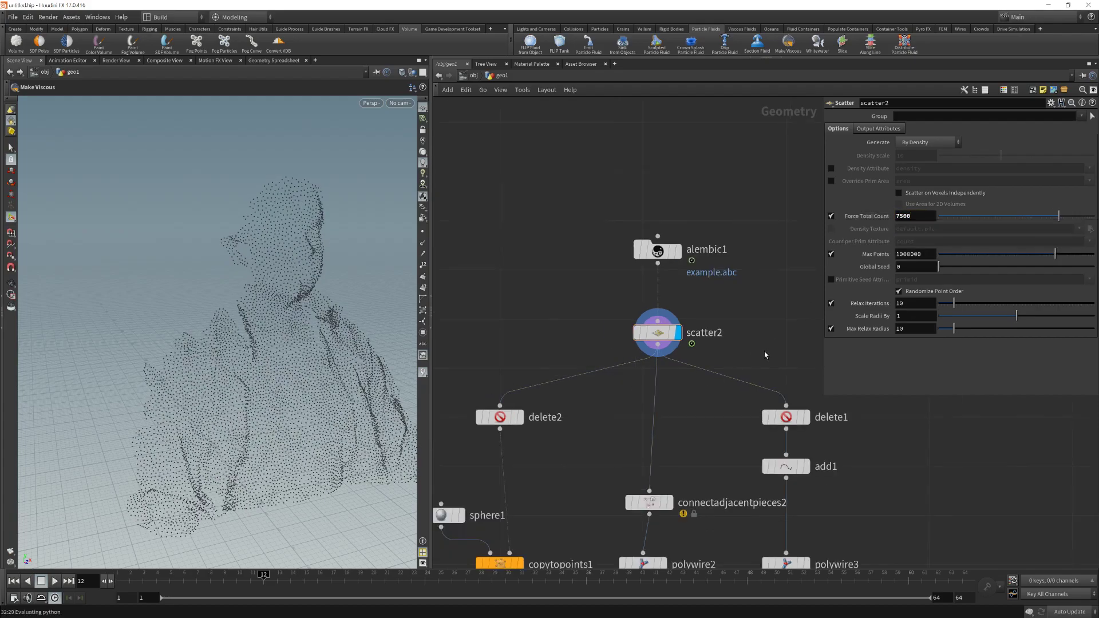
middle_click_drag(760, 342, 737, 261)
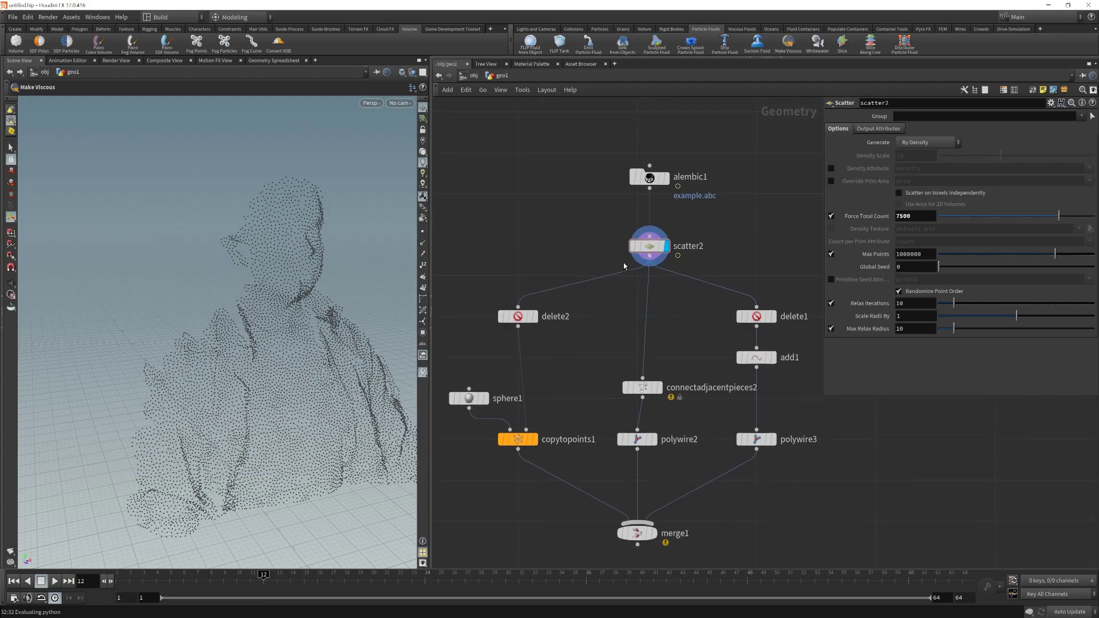
scroll(620, 338, "up", 1)
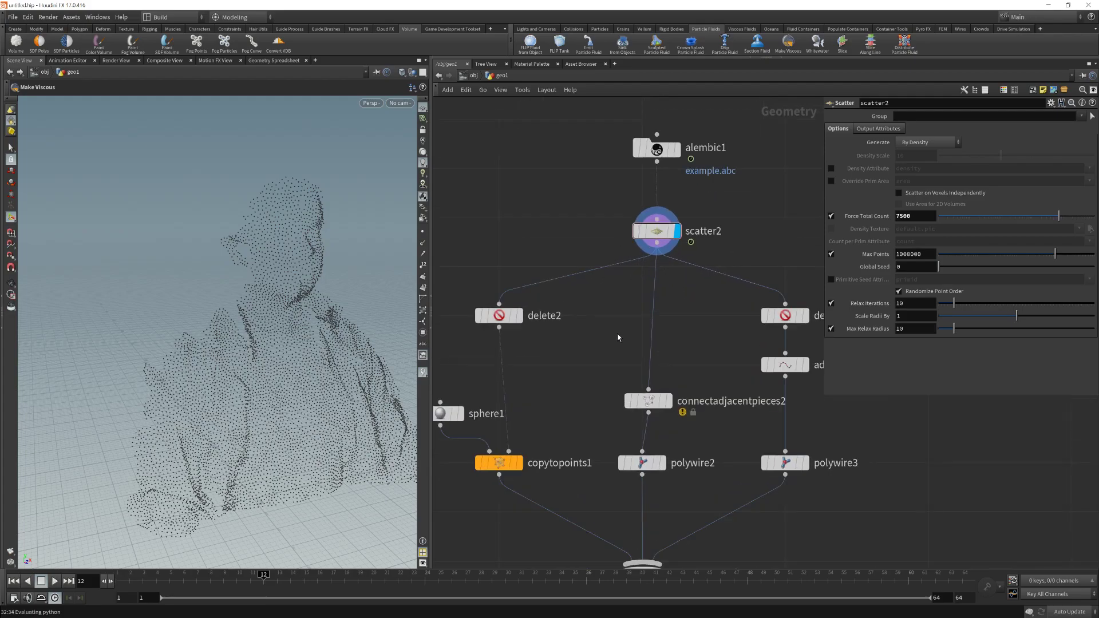
scroll(617, 338, "down", 1)
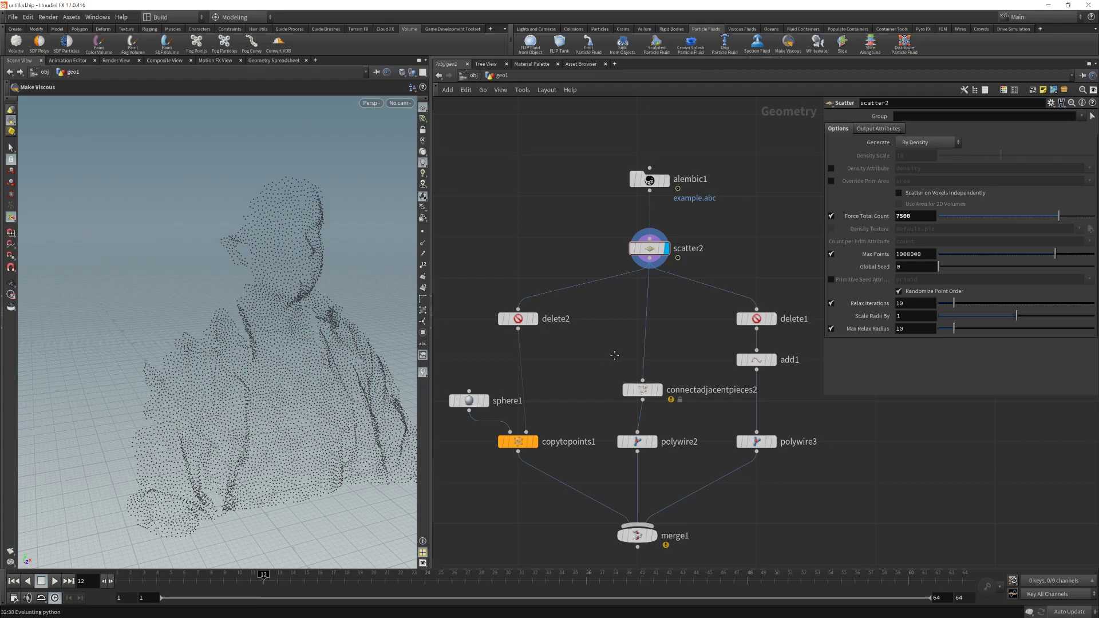
middle_click_drag(607, 363, 608, 353)
Display the copytopoints1 sphere copies and orbit around the bust.
left_click(537, 439)
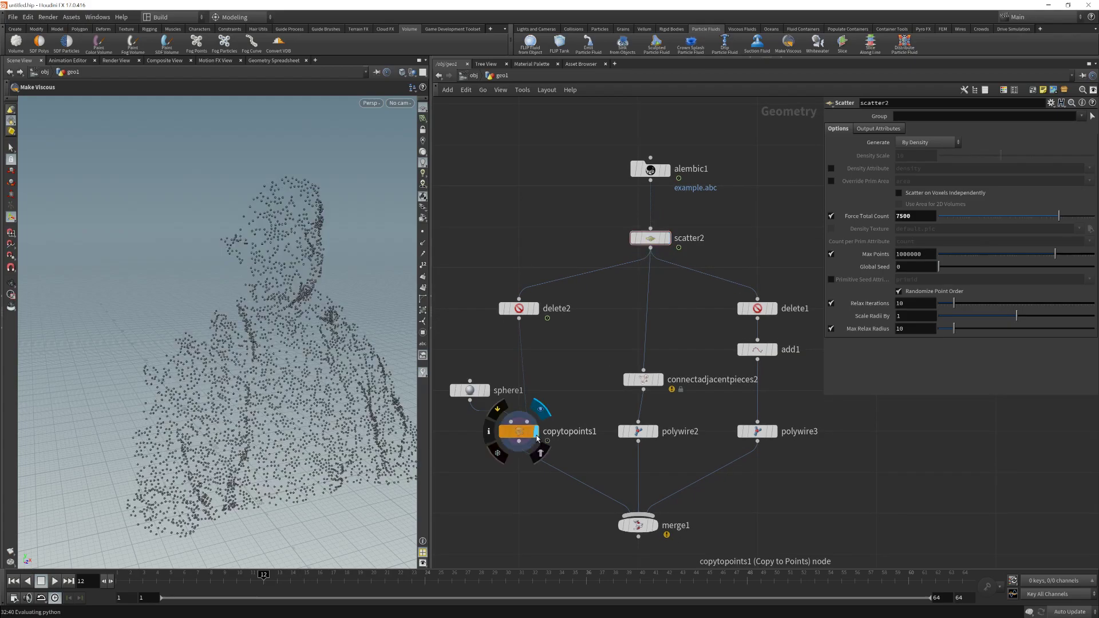
key("Escape")
mouse_move(373, 309)
left_mouse_down()
mouse_move(406, 294)
mouse_move(366, 316)
left_mouse_up()
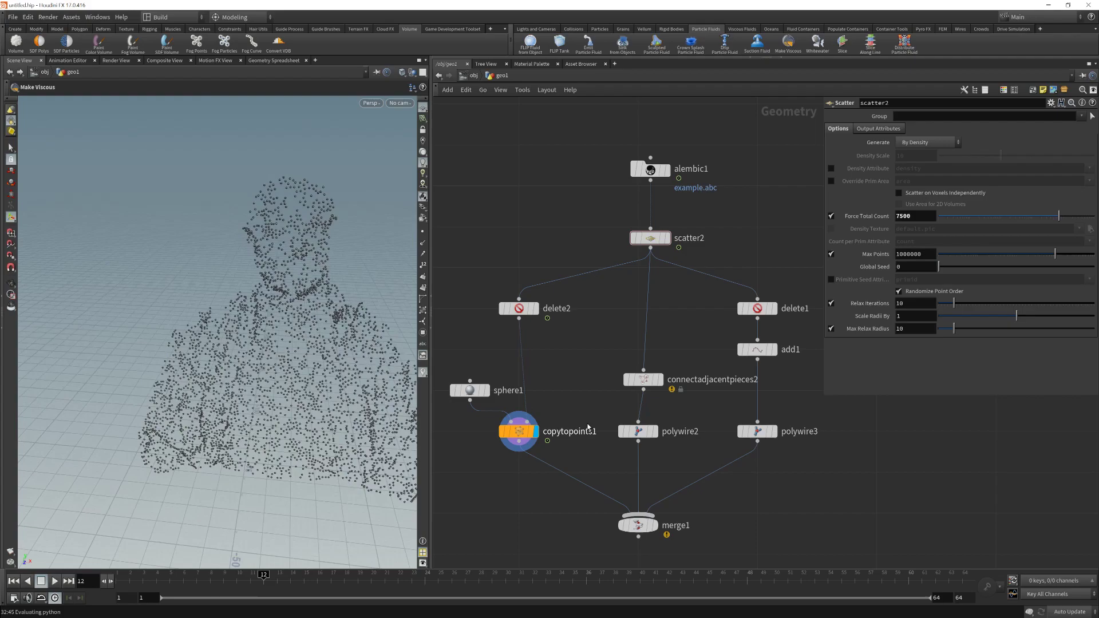
Display the polywire2 wire mesh at a three-quarter view, then polywire3's random wires.
mouse_move(657, 438)
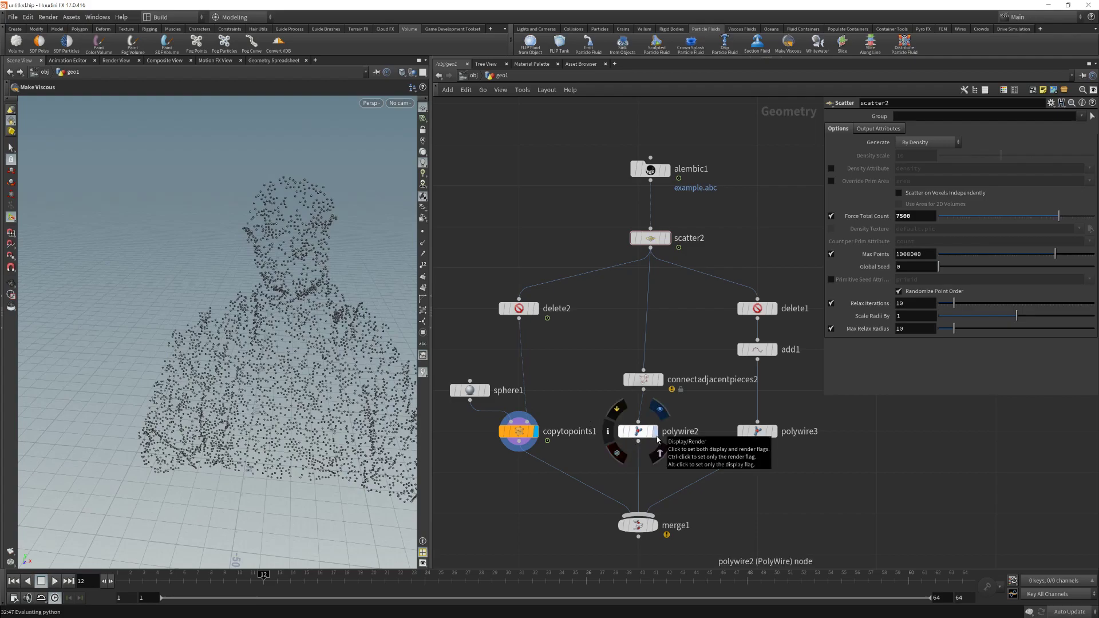
left_click(659, 440)
key("space")
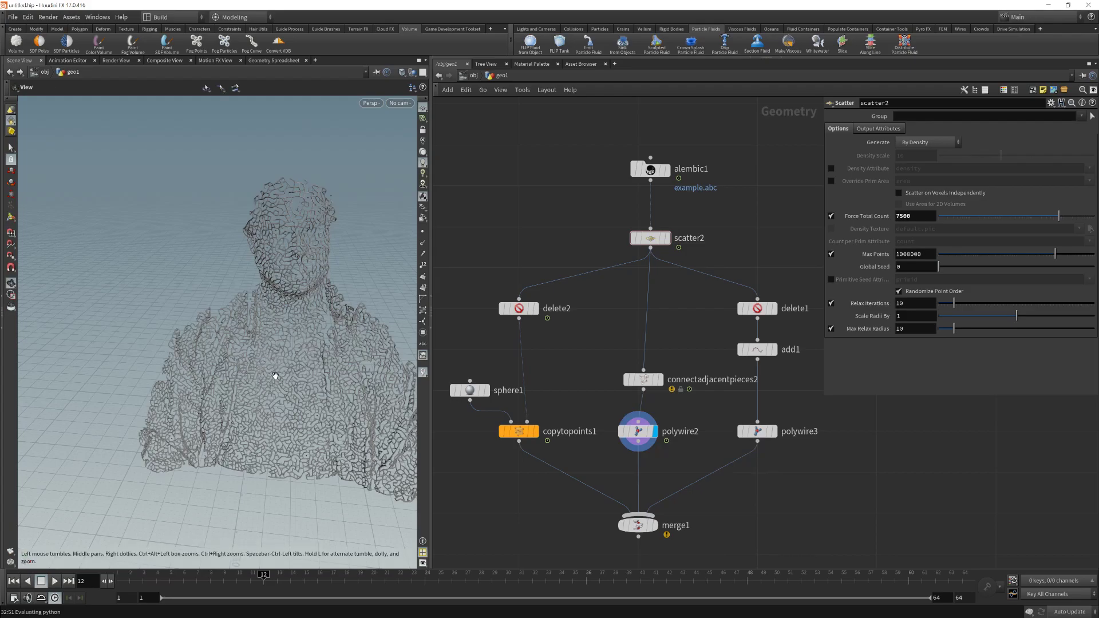
left_click_drag(275, 376, 256, 320)
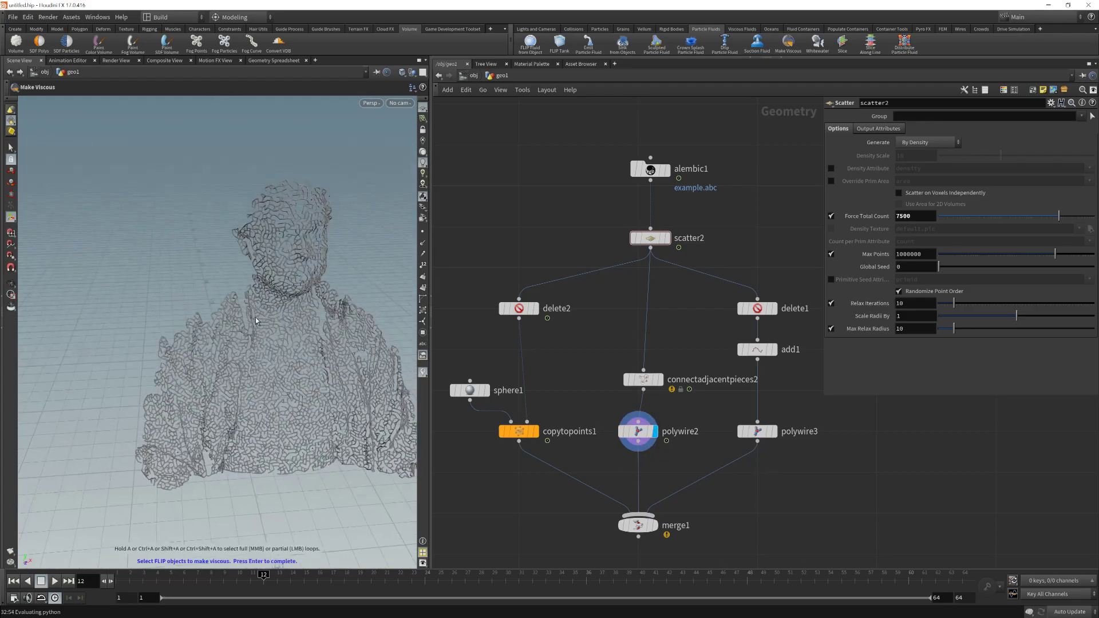
mouse_move(777, 438)
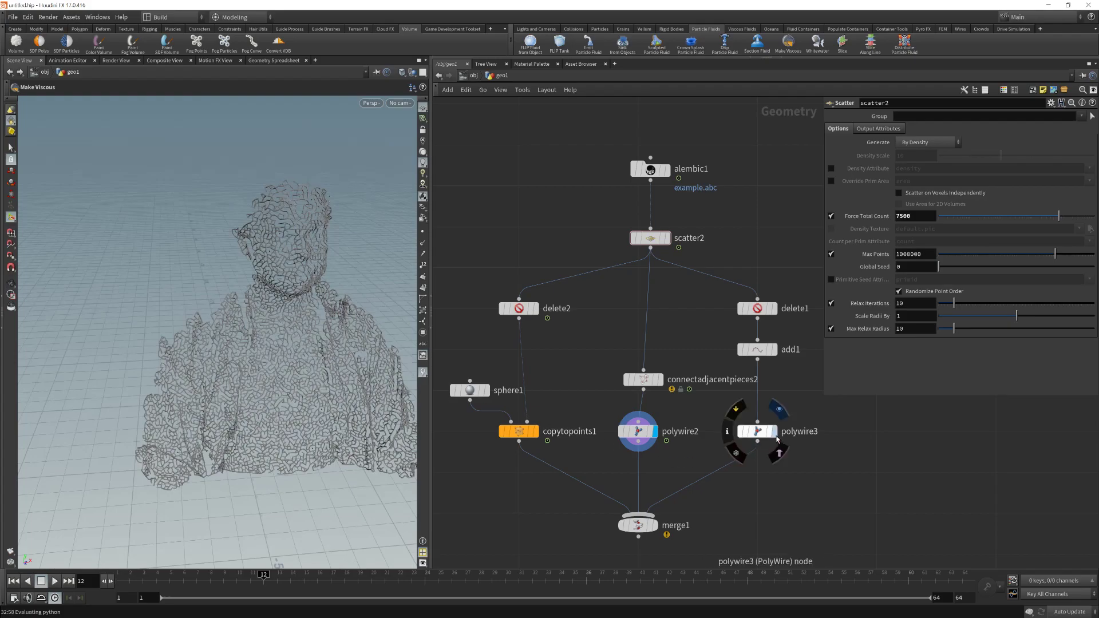
left_click(777, 435)
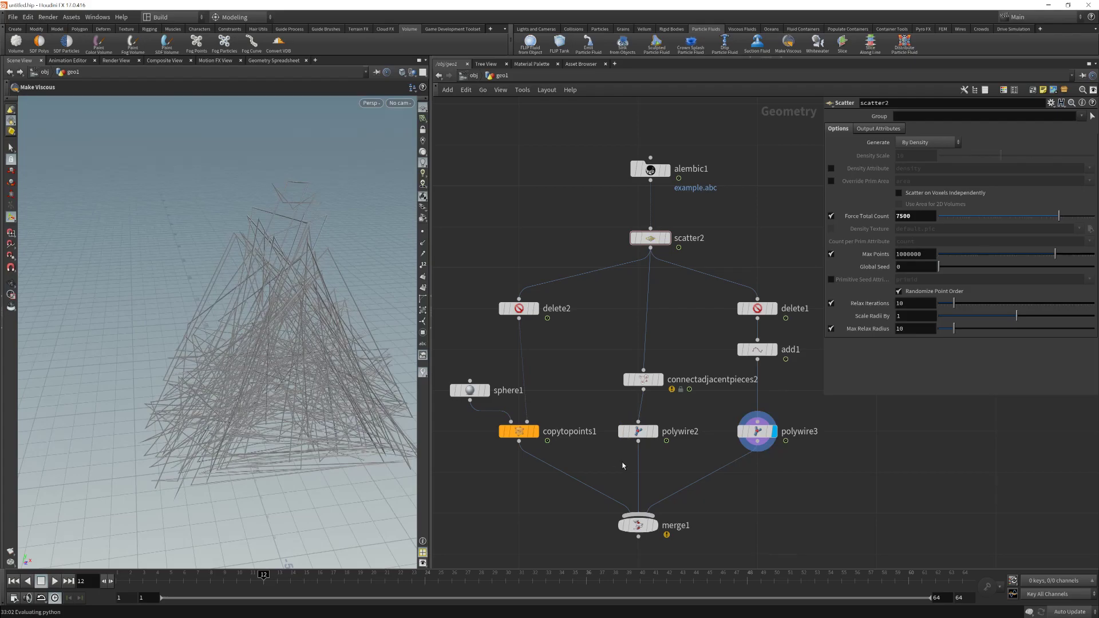
Display the merge1 result of all three branches and play the animation to frame 37.
left_click_drag(474, 418, 793, 453)
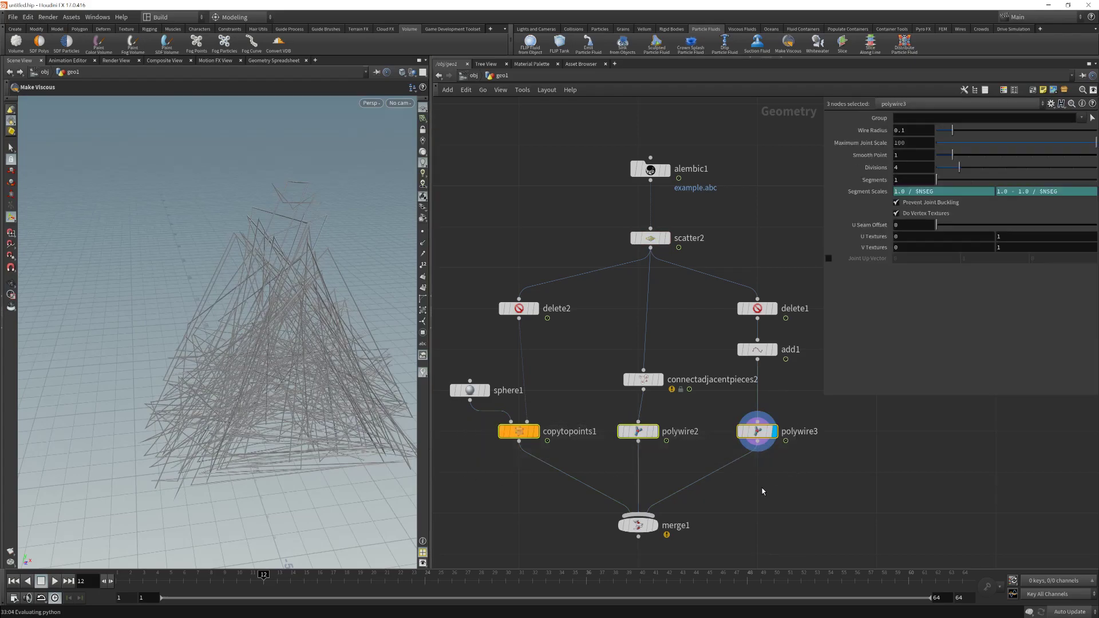
left_click(656, 530)
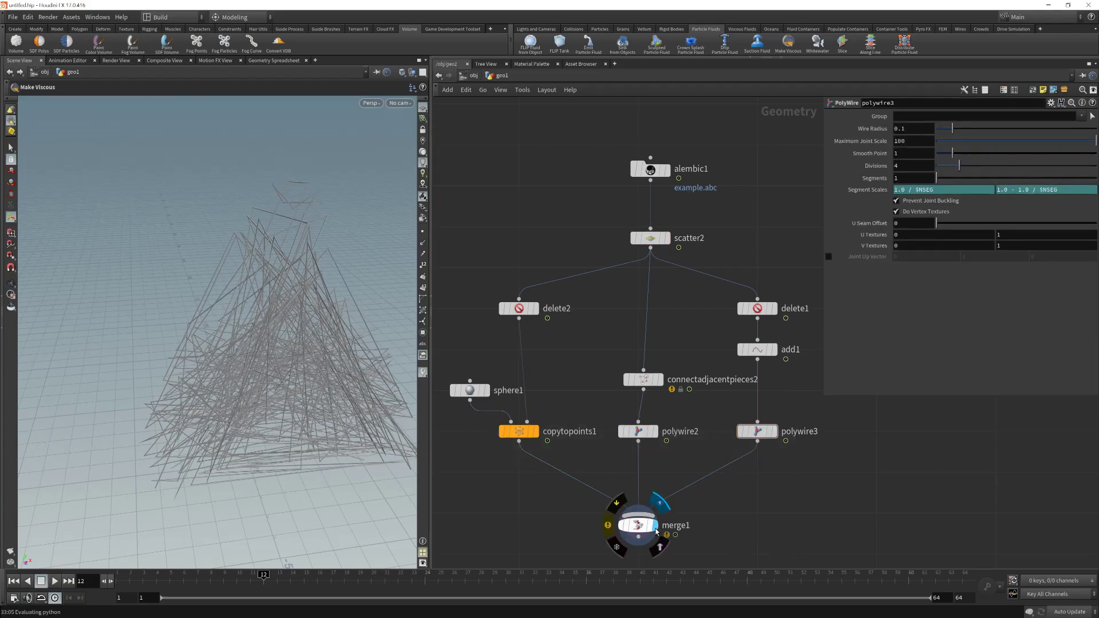
left_click_drag(261, 343, 307, 346)
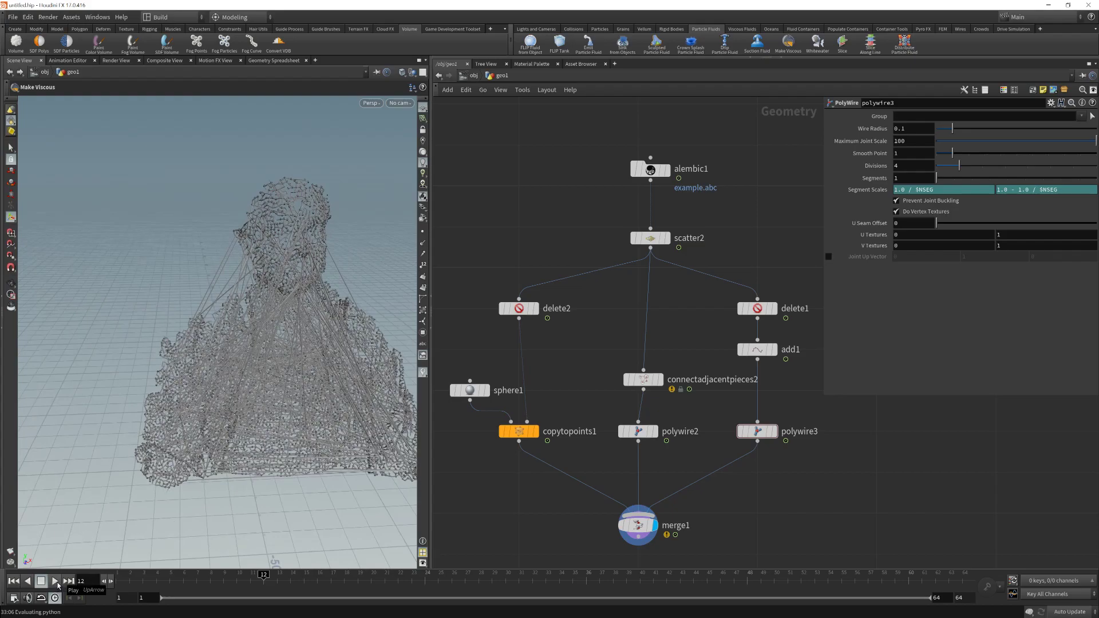
left_click(56, 583)
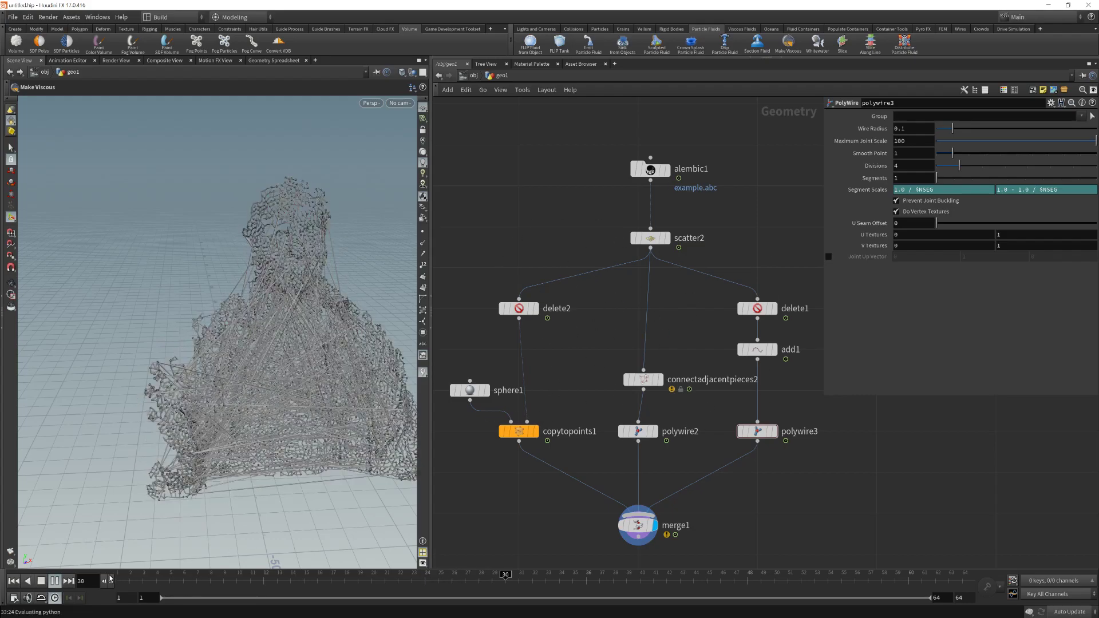
left_click(54, 582)
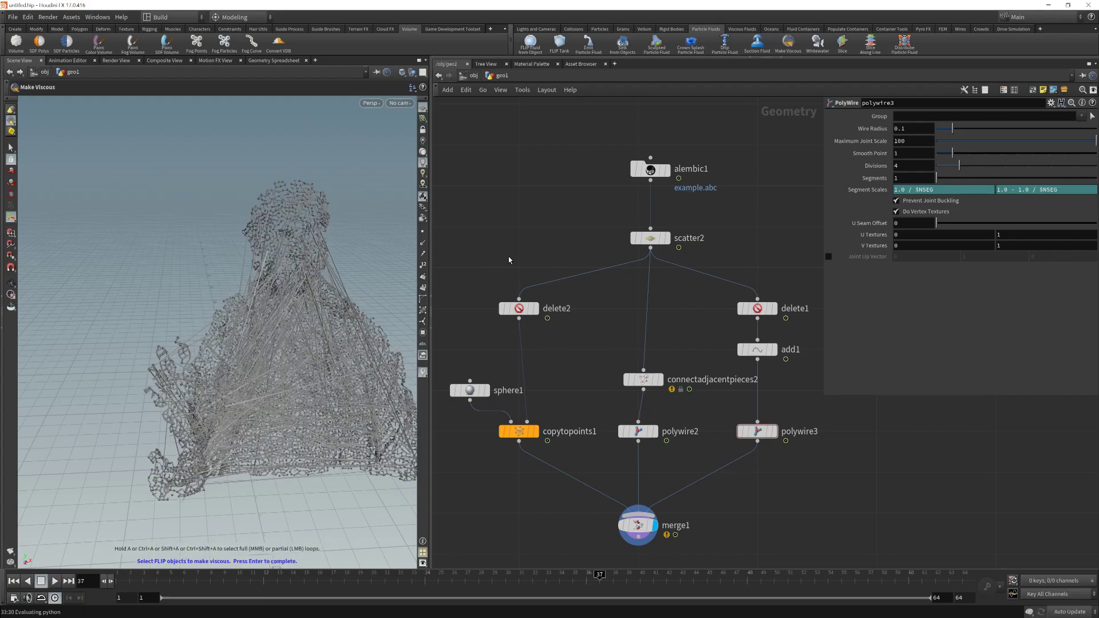
Redisplay the sphere copies, then scatter2's point cloud, and open delete2's Delete by Range settings.
left_click(537, 432)
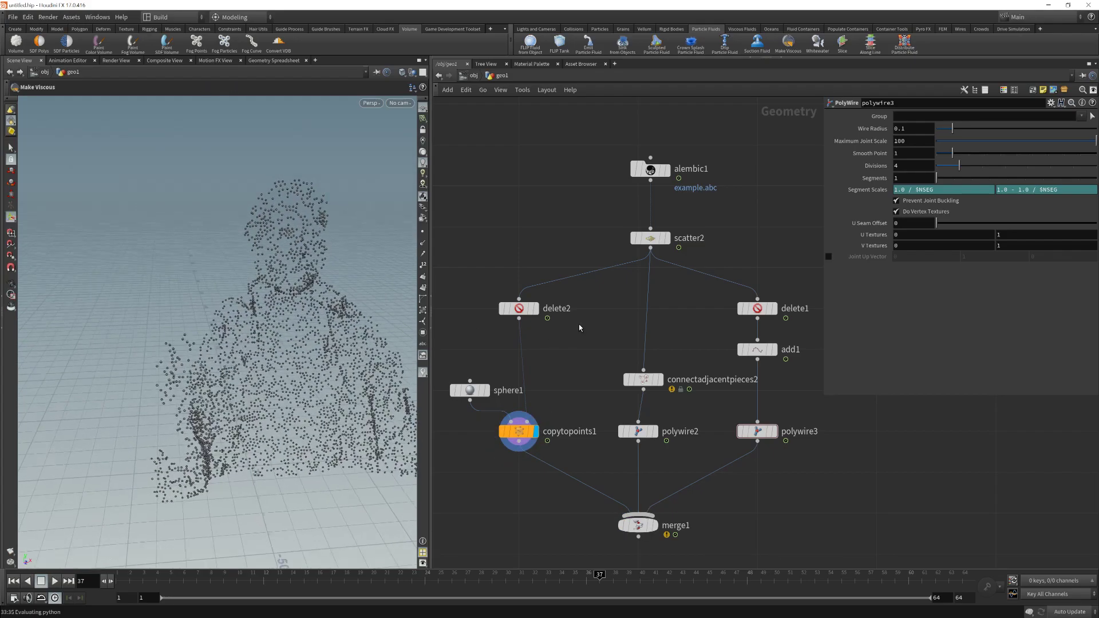
left_click(666, 238)
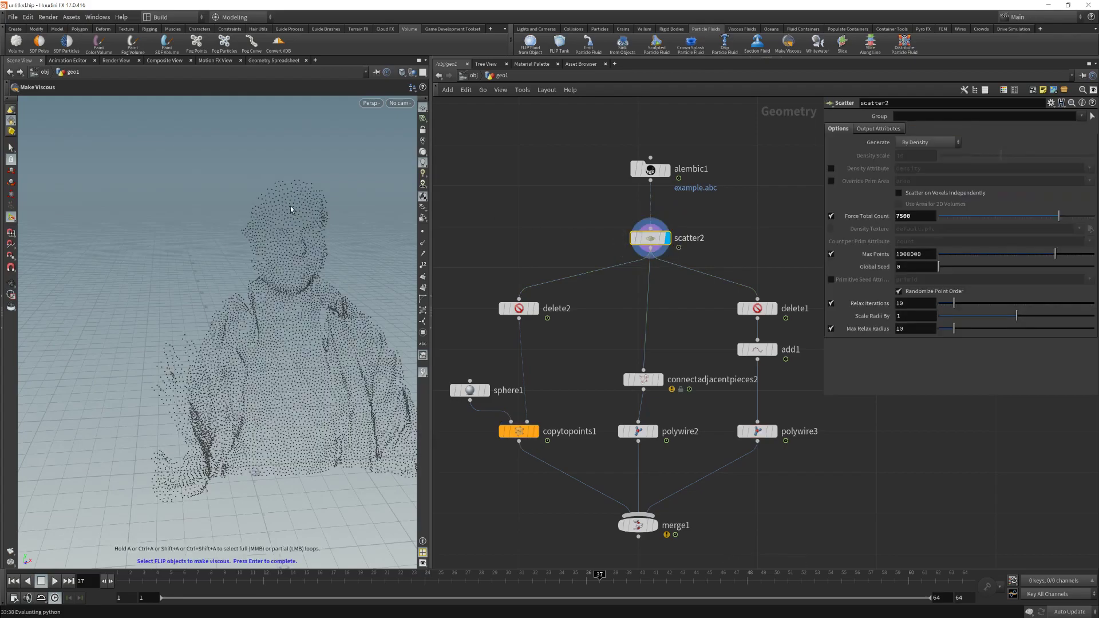
key("Escape")
left_click_drag(294, 287, 355, 316)
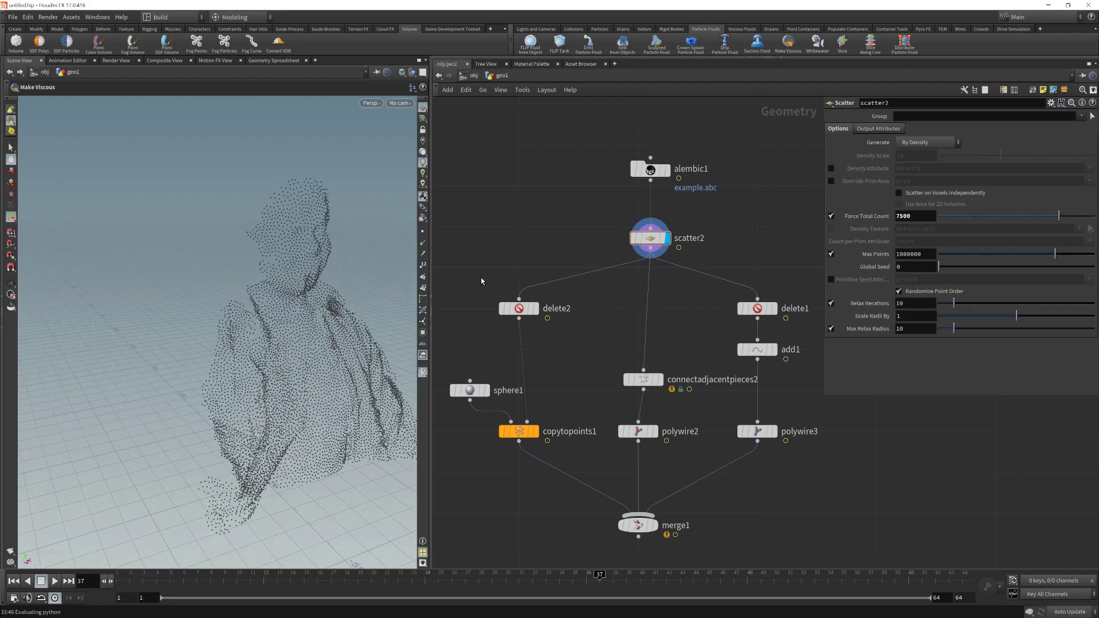
left_click_drag(481, 278, 561, 330)
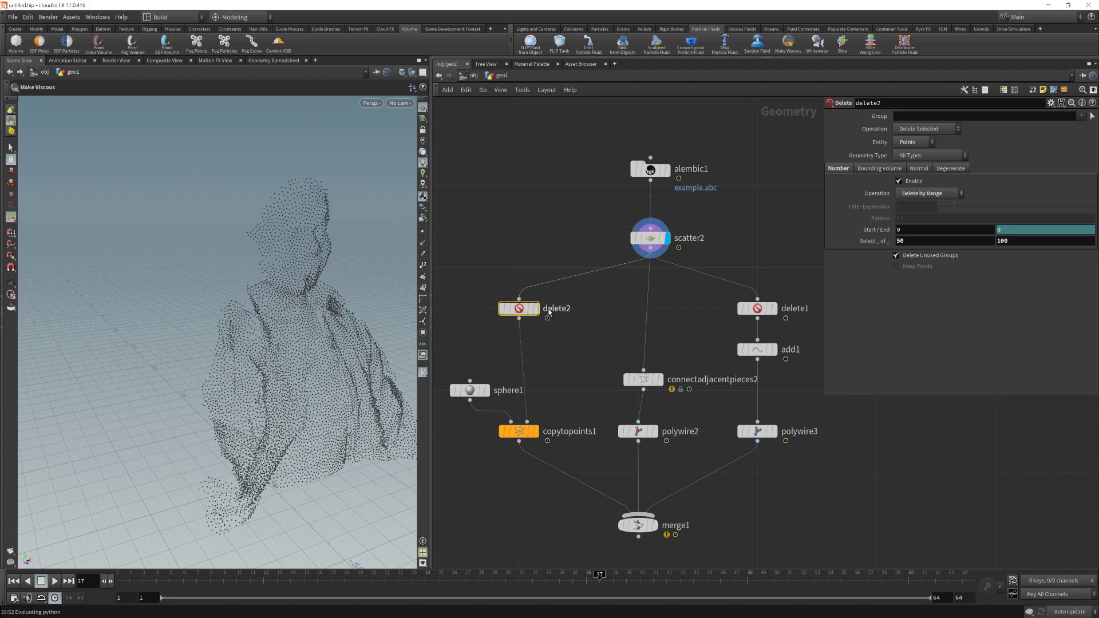
Display delete2's thinned points, briefly comparing them with scatter2's denser cloud.
left_click(561, 289)
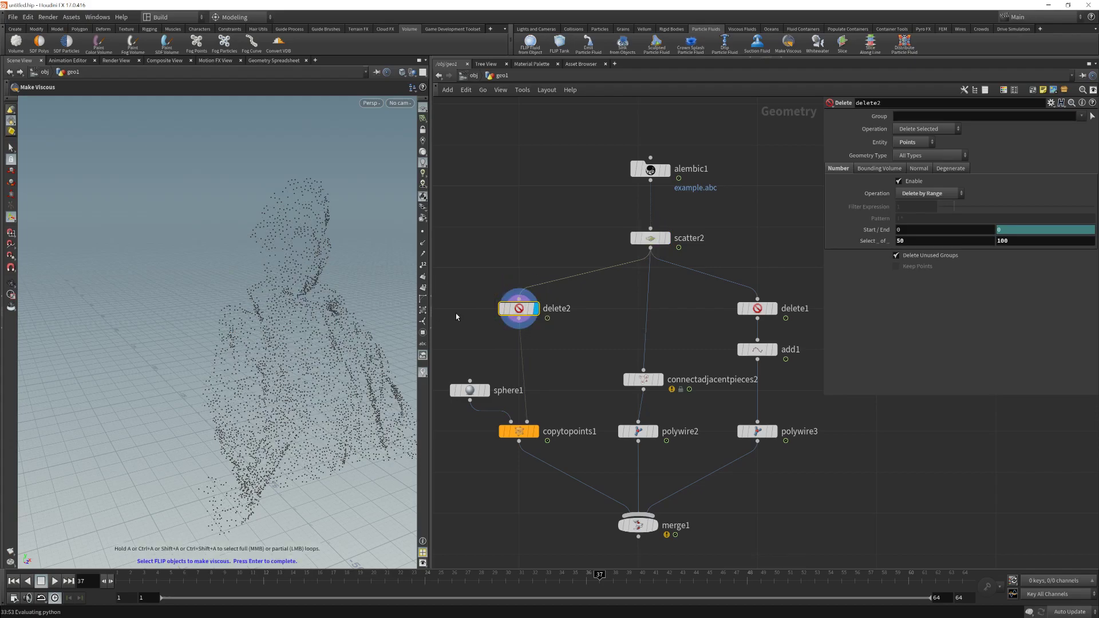
left_click(668, 238)
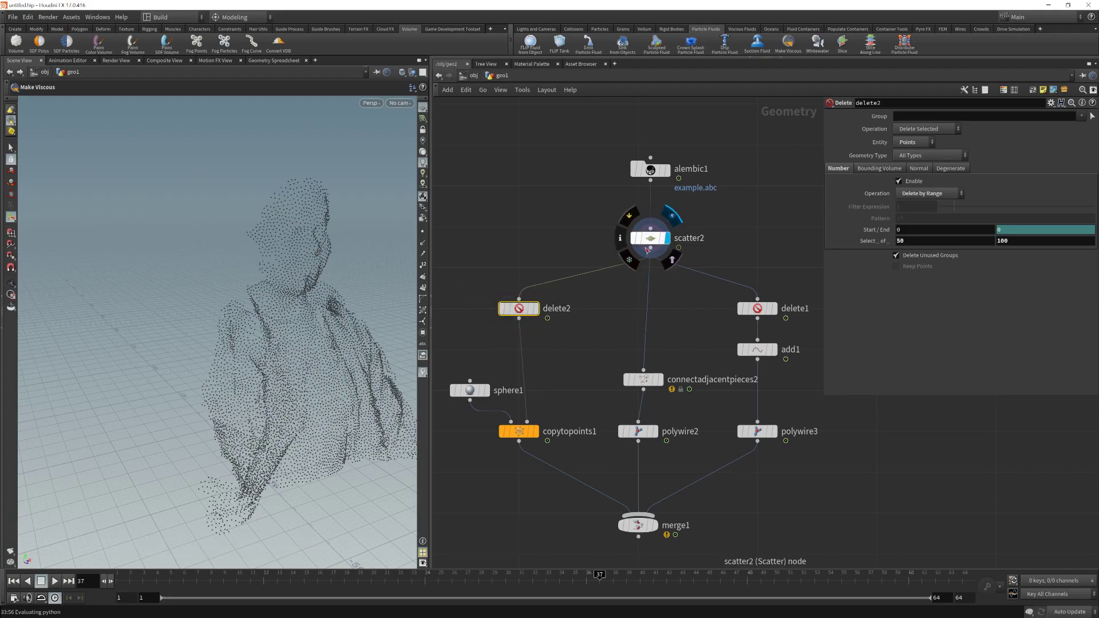
left_click(539, 288)
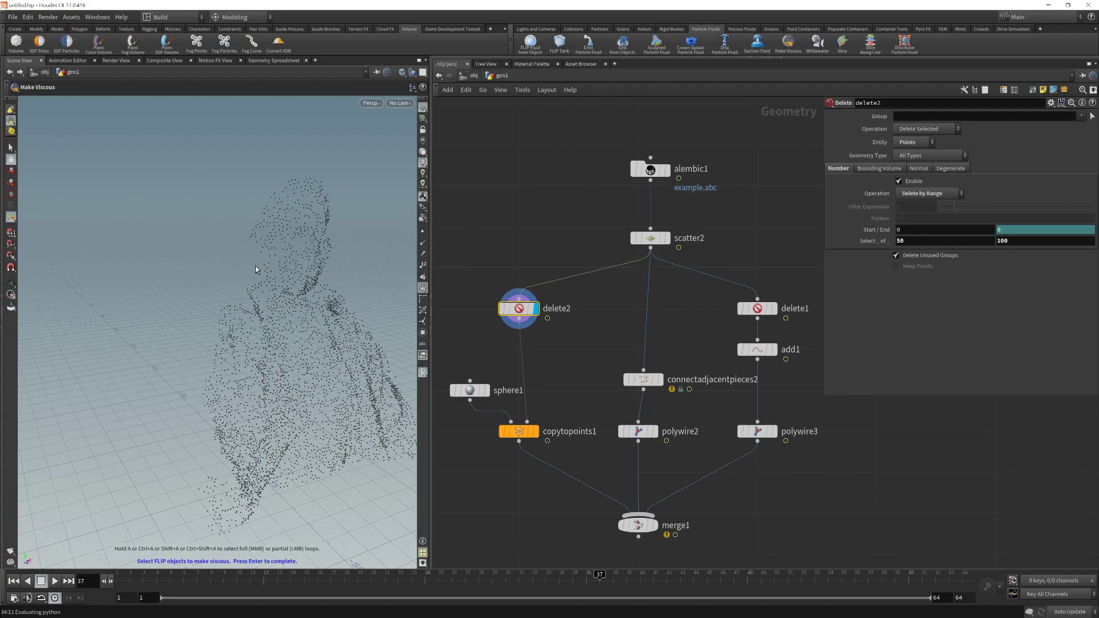
Set delete2 to select 75 of every 100 points and orbit the sparser cloud.
double_click(921, 241)
type("25")
key("Return")
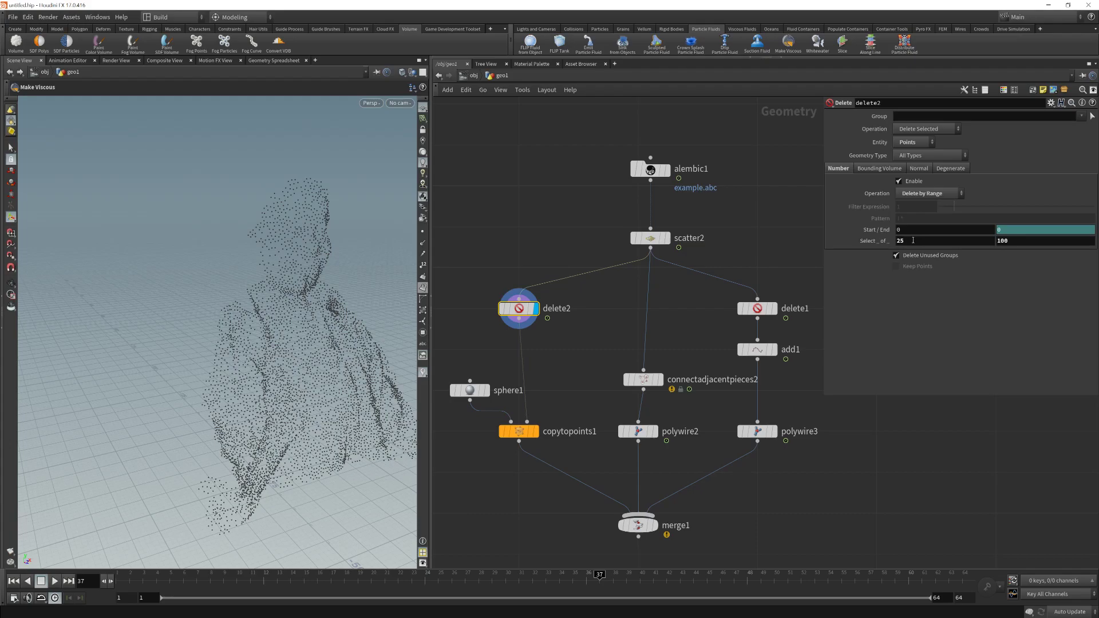
double_click(913, 241)
type("75")
key("Return")
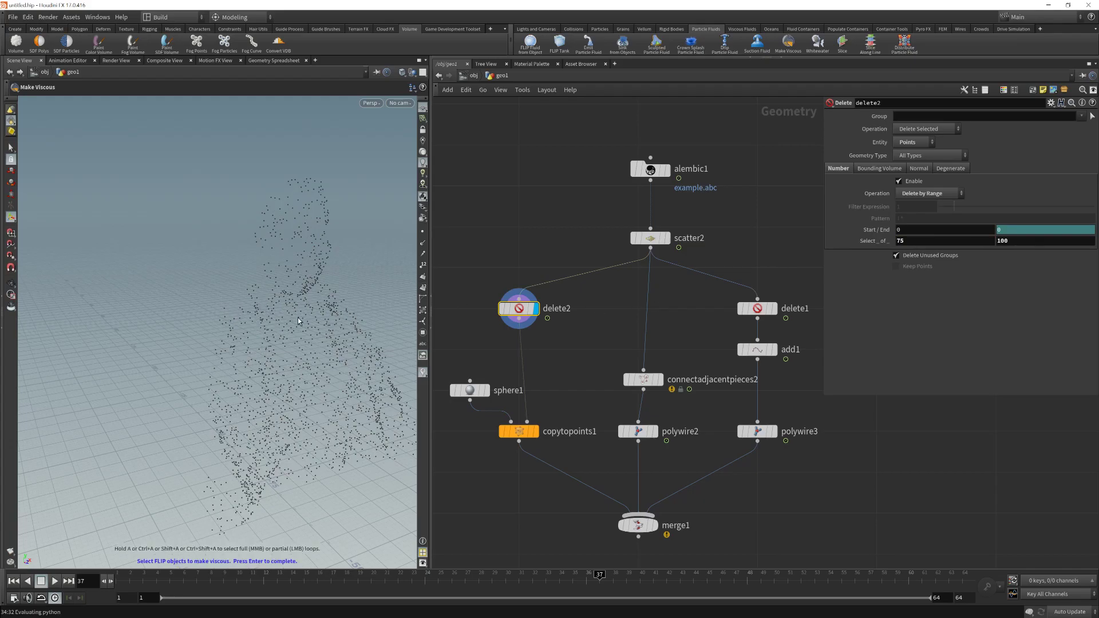
left_click_drag(298, 318, 344, 326, "alt")
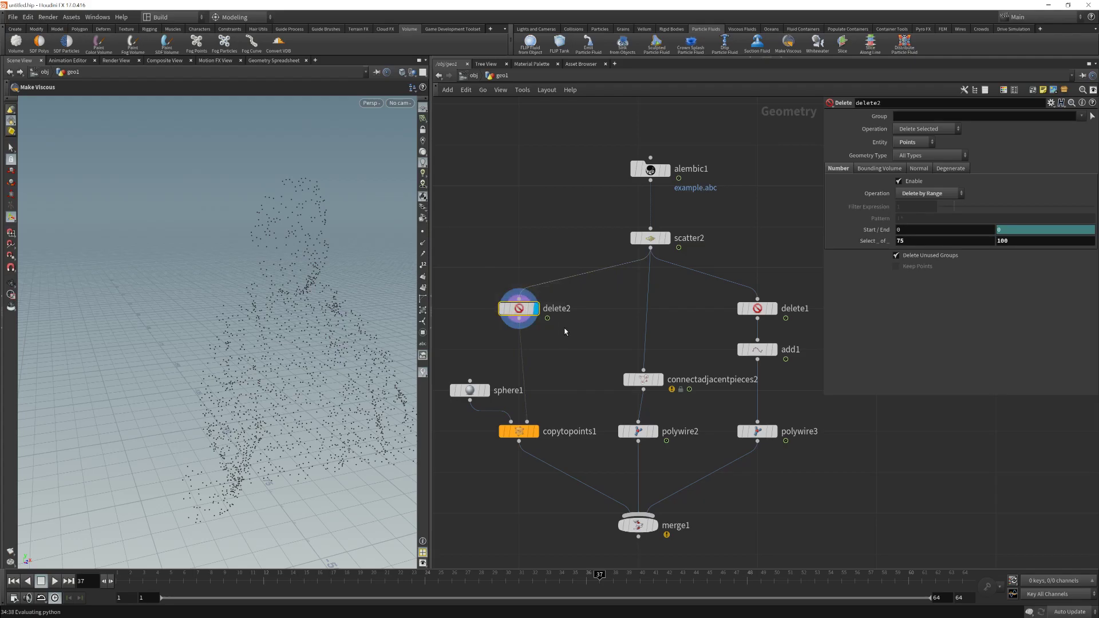
middle_click_drag(590, 338, 626, 305)
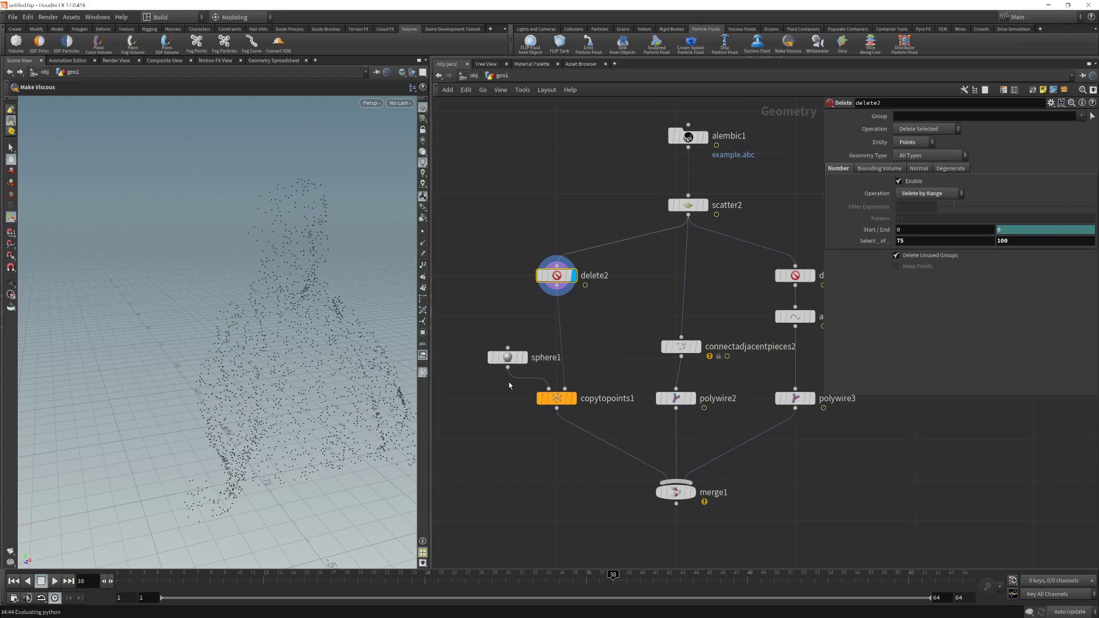
Reposition sphere1 and make it the displayed node, replacing delete2's point cloud in the viewport.
mouse_move(509, 360)
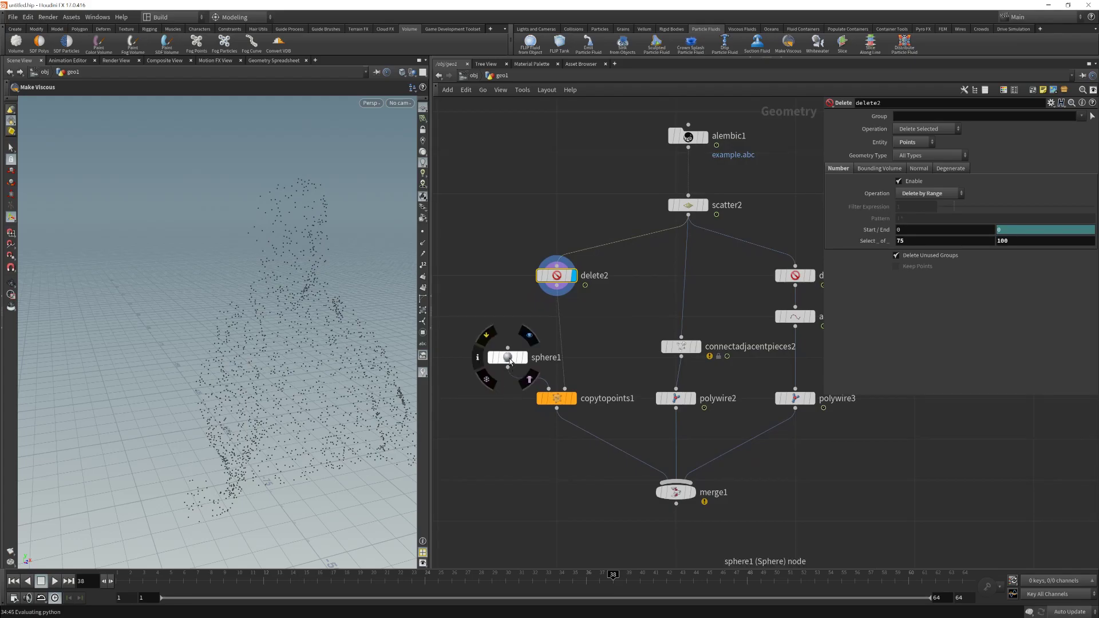
mouse_move(509, 360)
left_mouse_down()
mouse_move(503, 352)
mouse_move(527, 370)
mouse_move(512, 387)
mouse_move(510, 361)
mouse_move(525, 368)
left_mouse_up()
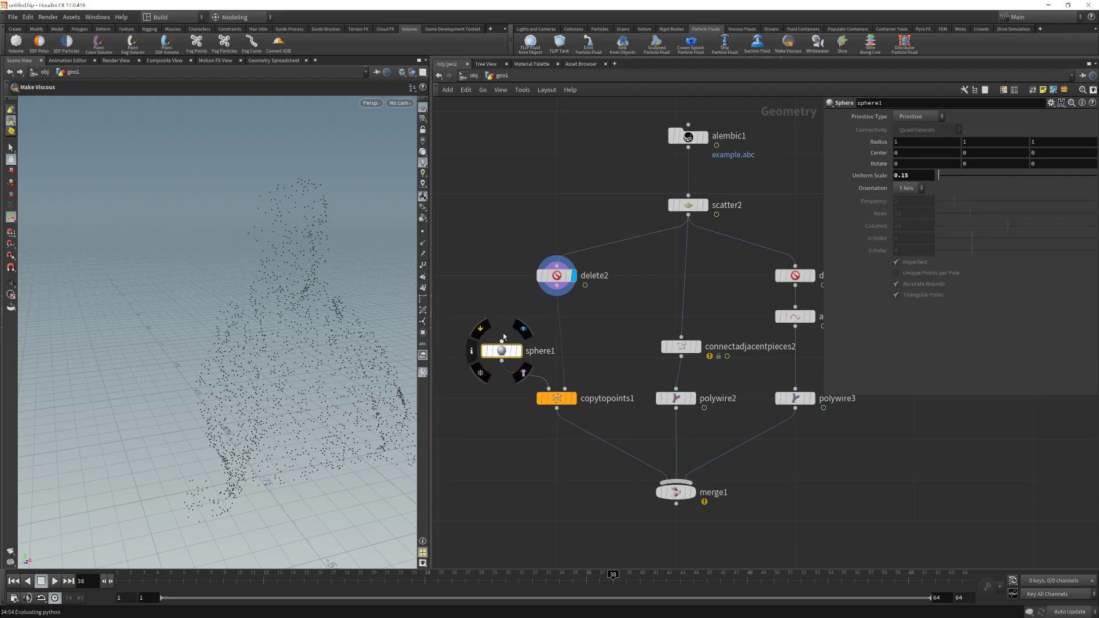
key("Tab")
key("Escape")
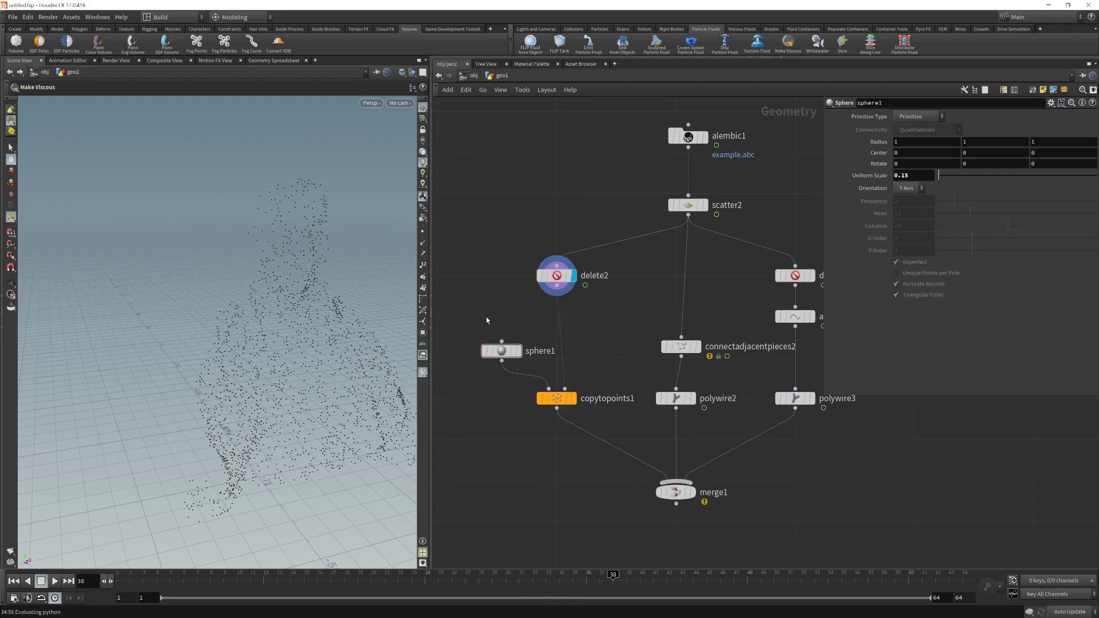
left_click_drag(476, 322, 527, 369)
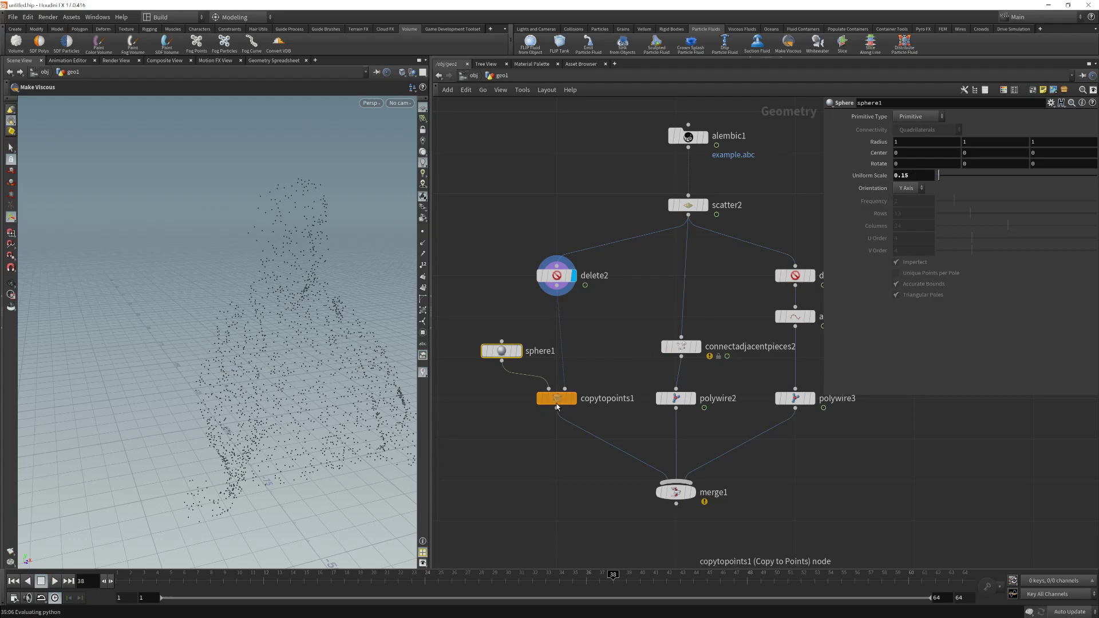
left_click(605, 349)
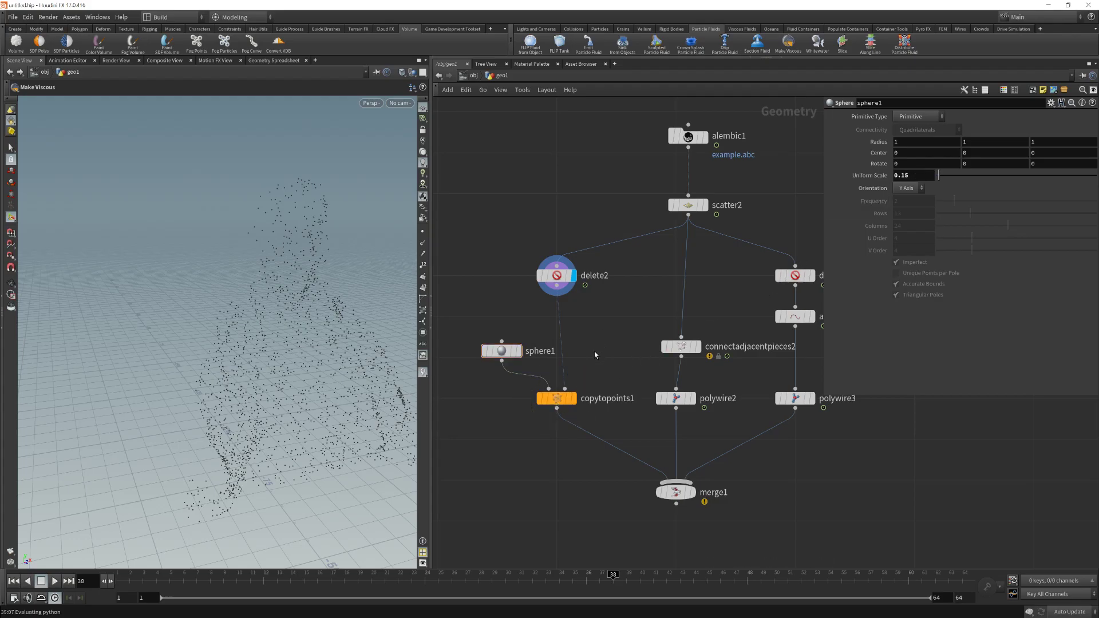
left_click(519, 352)
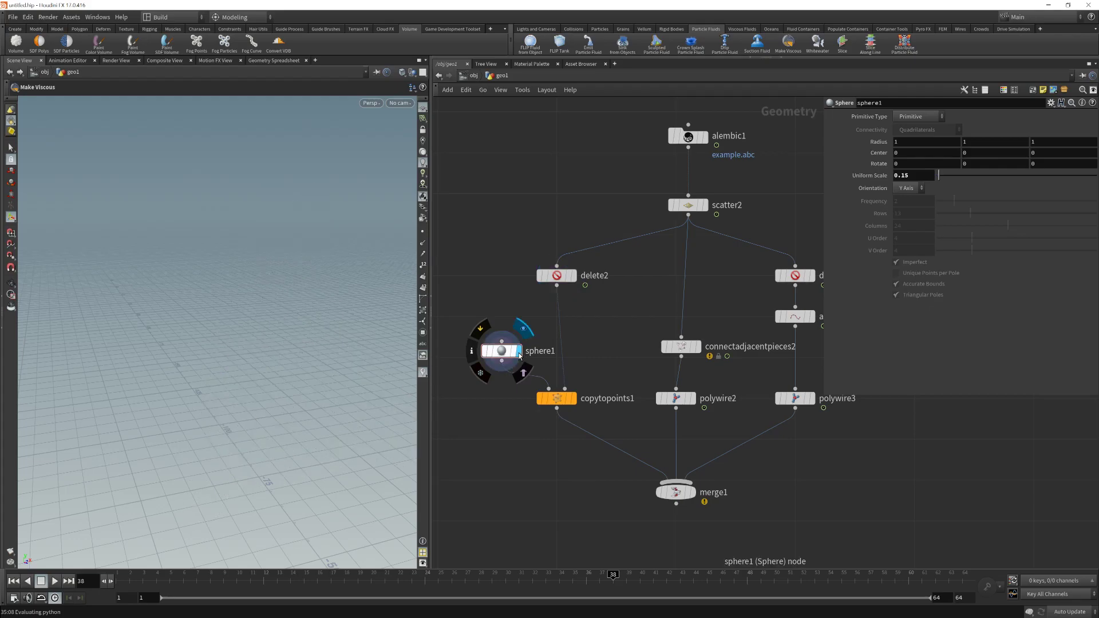
Display copytopoints1's sphere copies and set sphere1's Uniform Scale to 0.25.
left_click(579, 376)
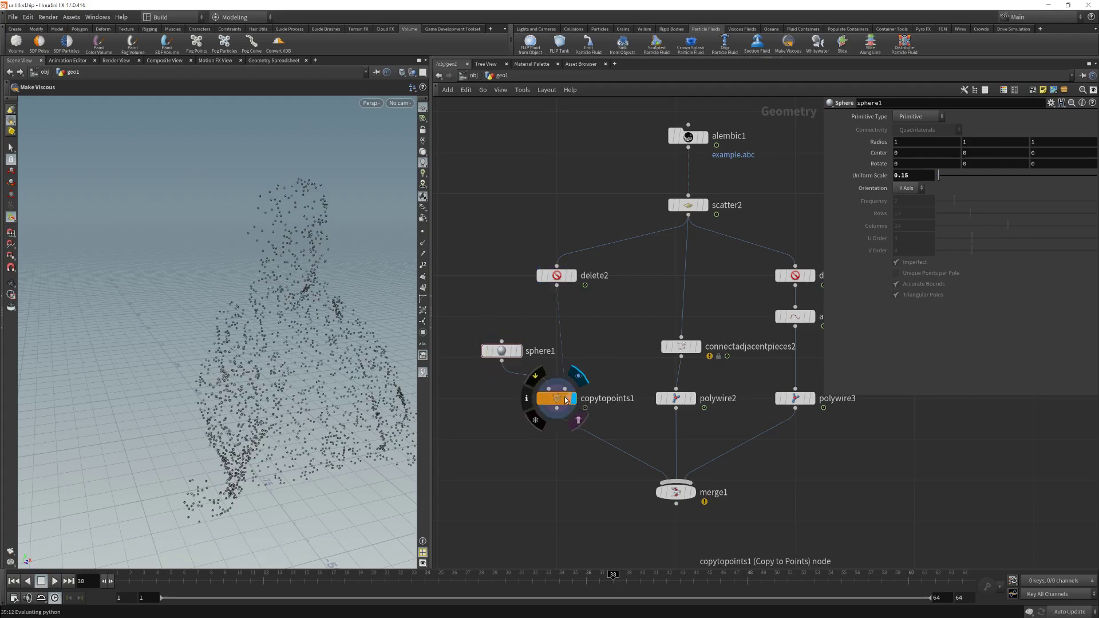
left_click_drag(286, 364, 229, 357)
left_click(503, 351)
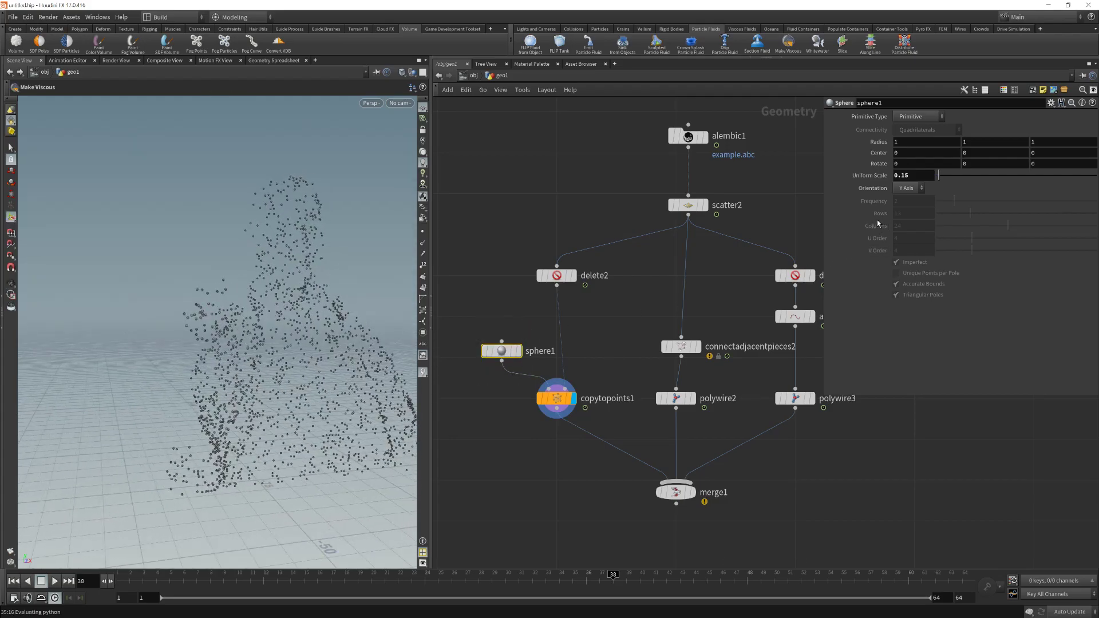
double_click(907, 177)
type("0.25")
key("Return")
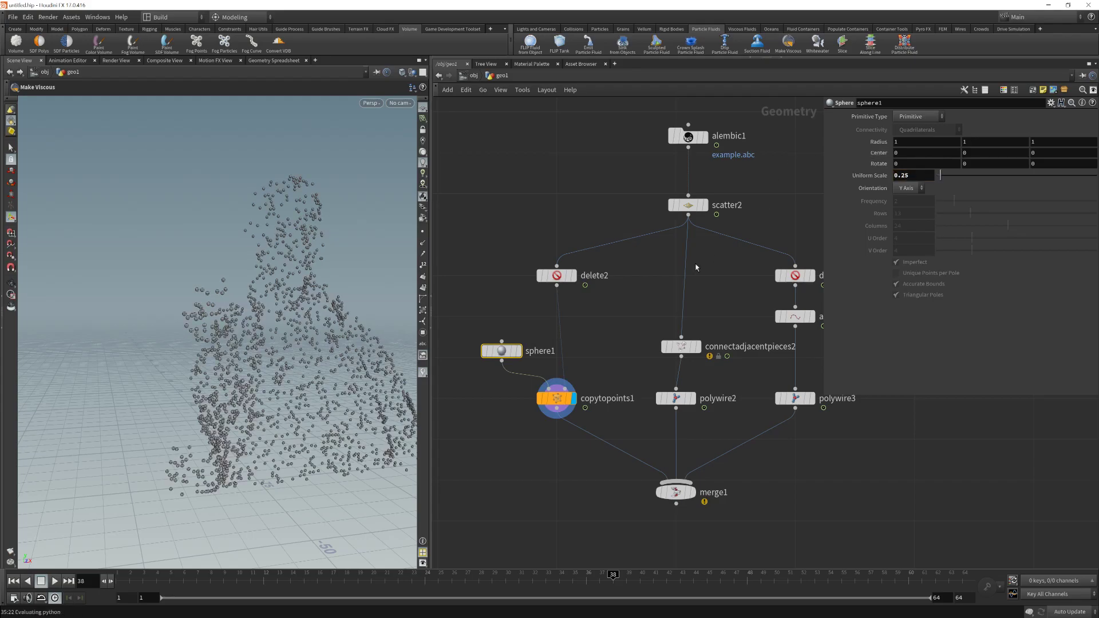
Set delete2 to remove 50 of every 100 points, entering 90 then lowering it.
left_click_drag(481, 244, 699, 311)
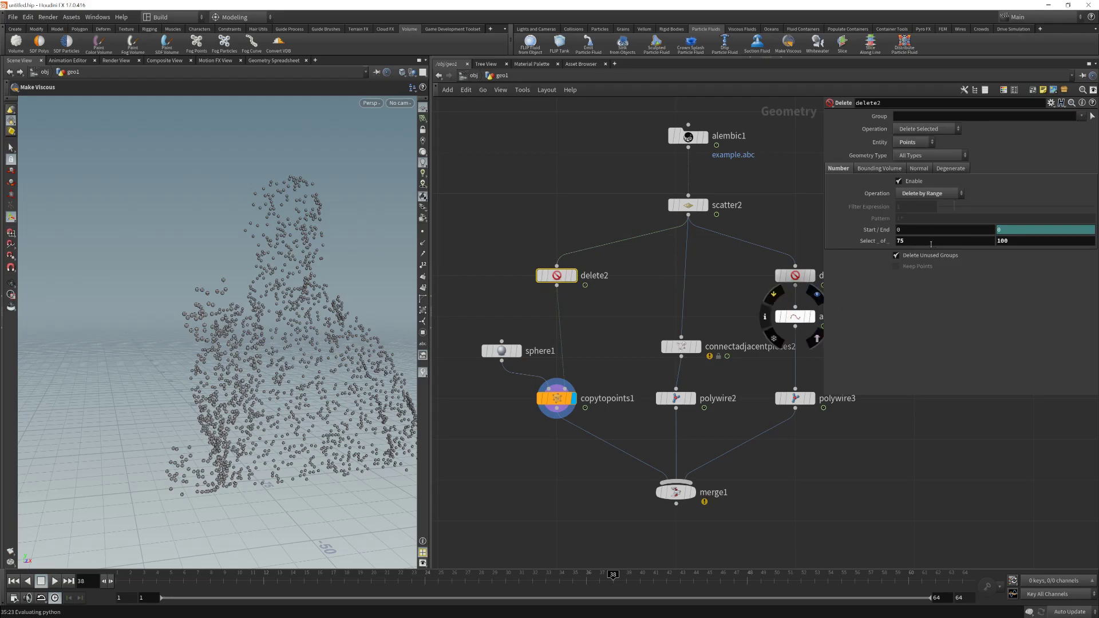
double_click(931, 244)
type("90")
key("Return")
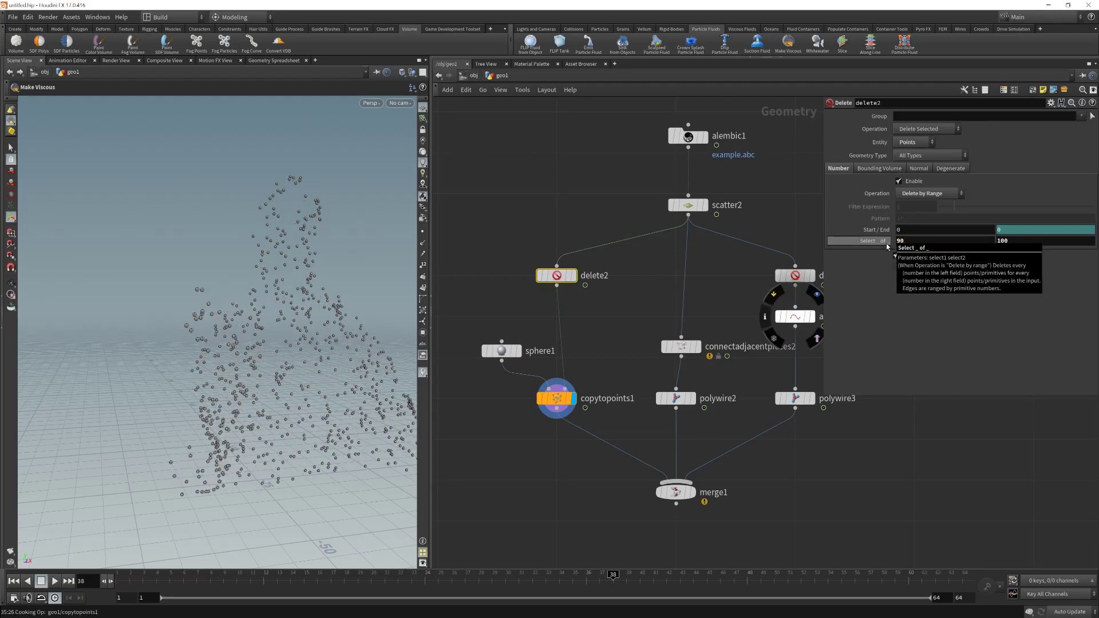
left_click_drag(888, 246, 843, 245)
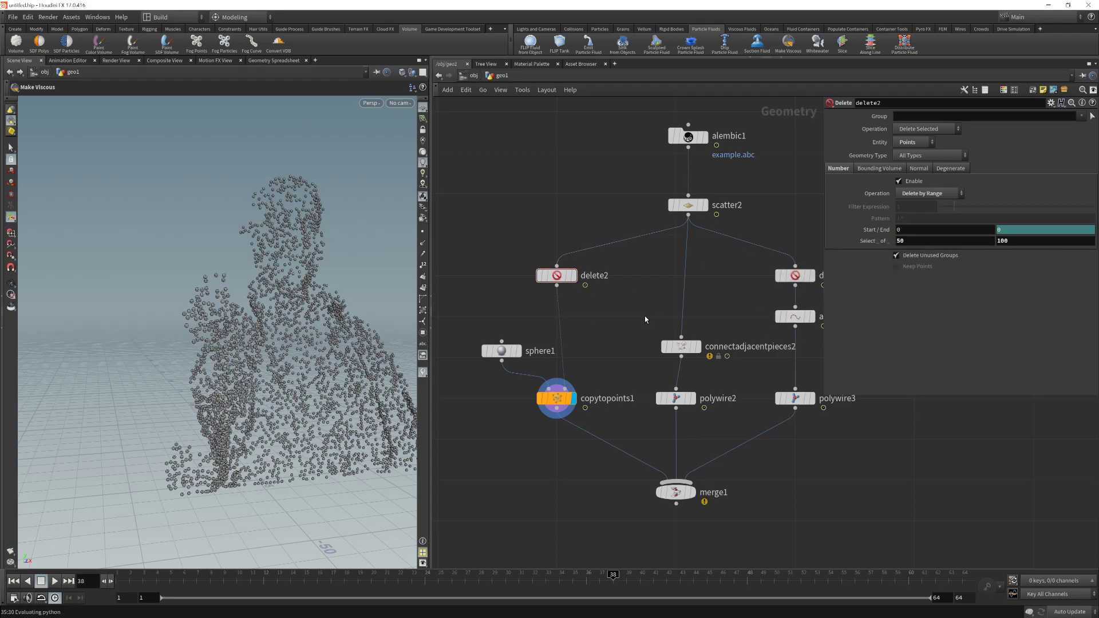
middle_click_drag(645, 320, 604, 311)
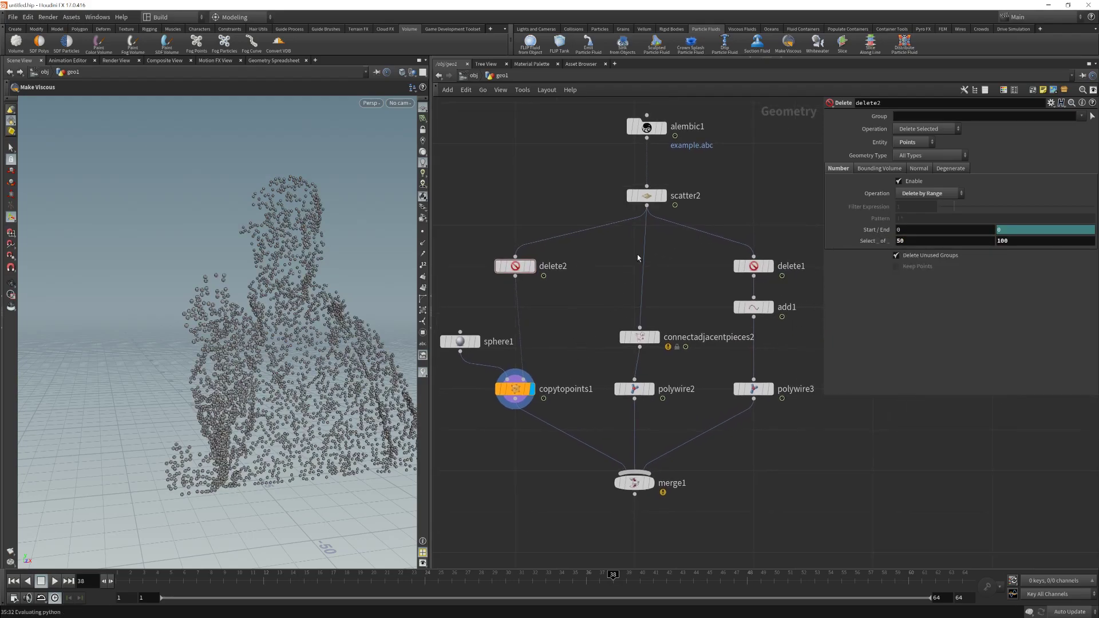
Preview polywire2's wire mesh and orbit around it.
left_click(654, 390)
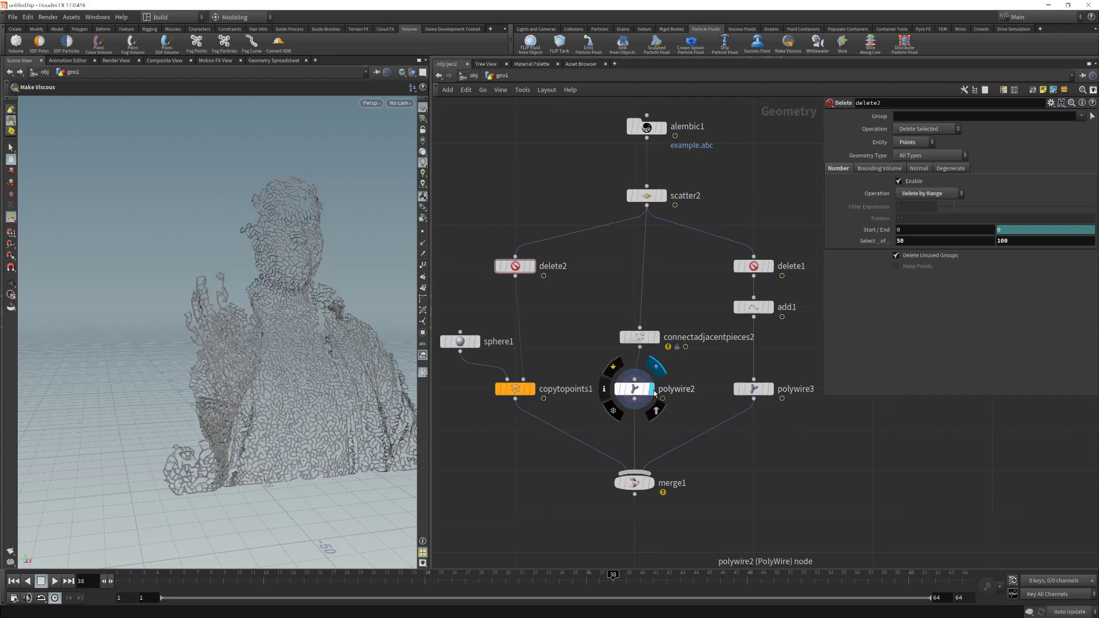
key("Escape")
left_click_drag(374, 327, 342, 325)
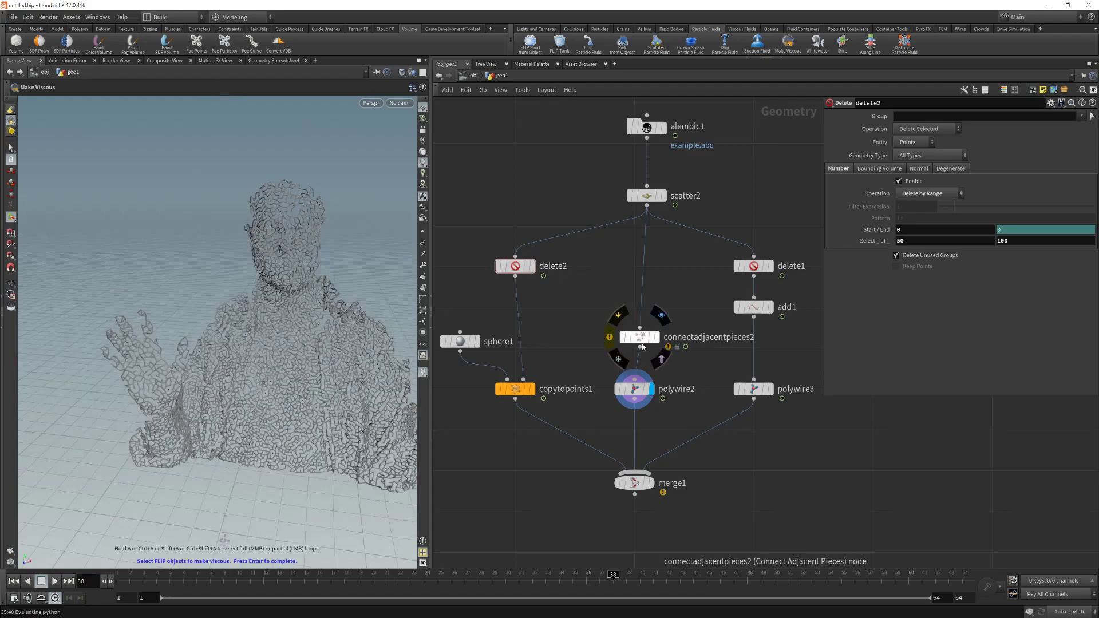
Move connectadjacentpieces2 up, display scatter2's points, and select connectadjacentpieces2.
left_click_drag(640, 337, 635, 321)
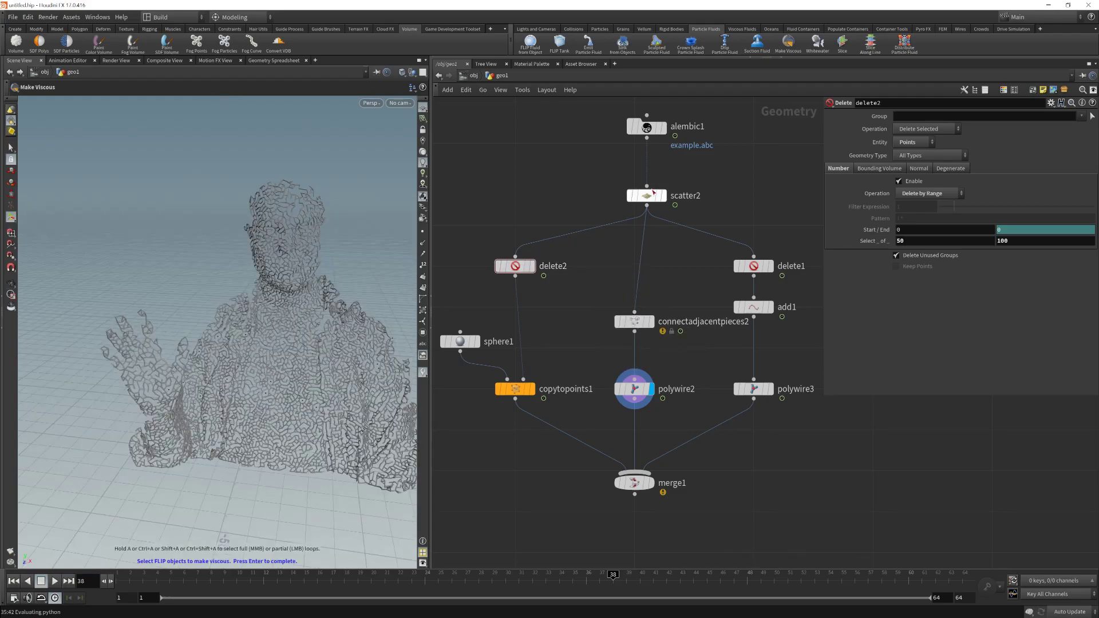
left_click(664, 196)
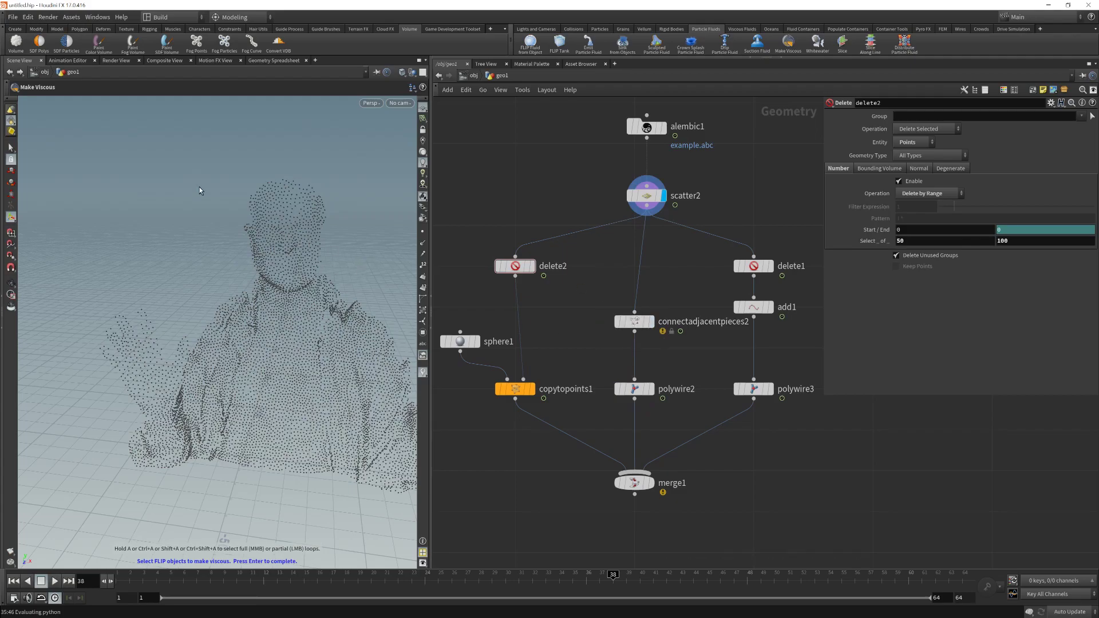
left_click_drag(595, 303, 687, 337)
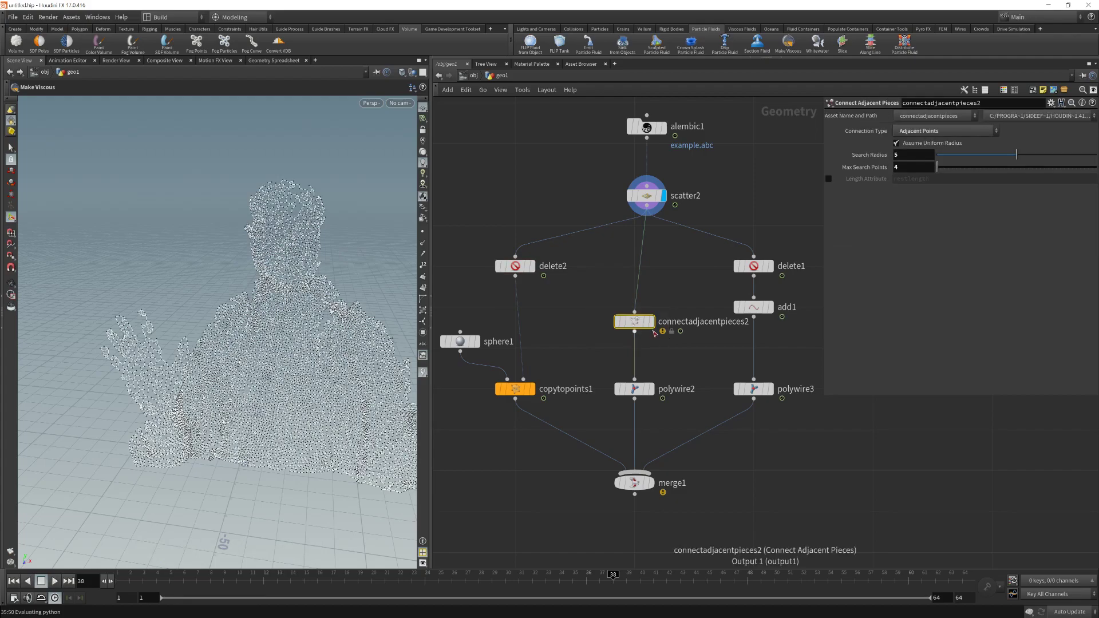
Display connectadjacentpieces2 with Connection Type Adjacent Points and Max Search Points 4.
left_click(653, 323)
key("Escape")
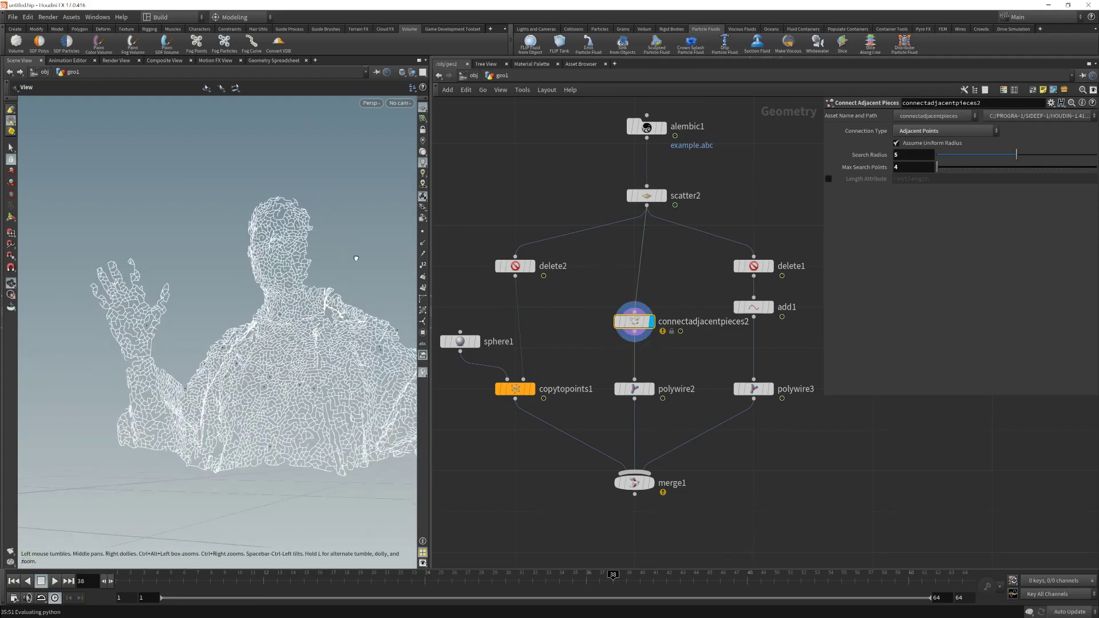
left_click_drag(356, 258, 366, 289)
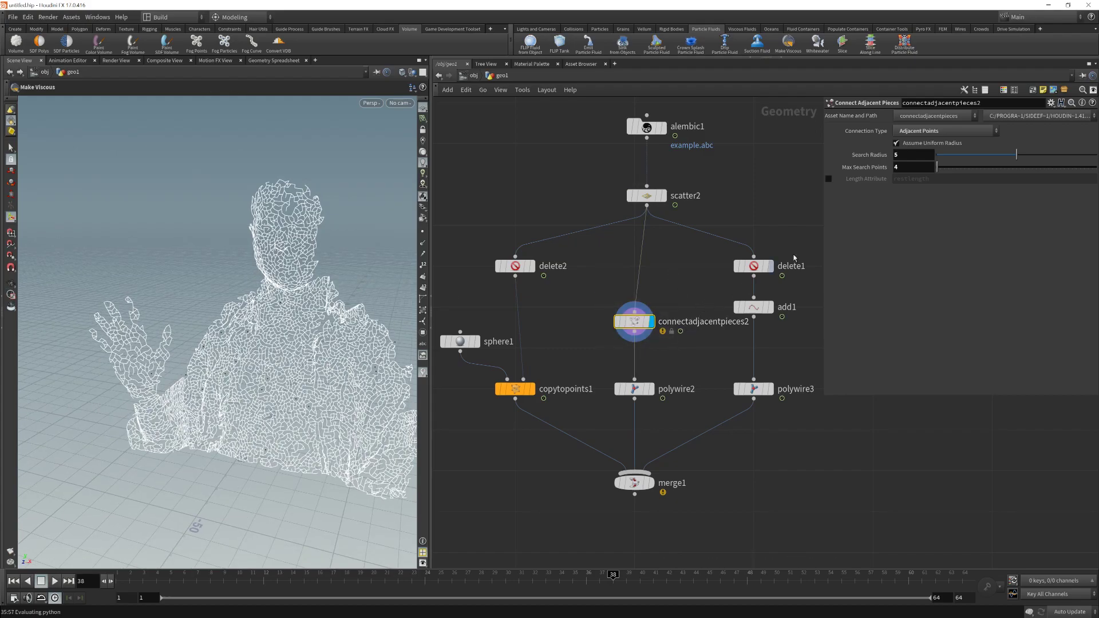
left_click(931, 133)
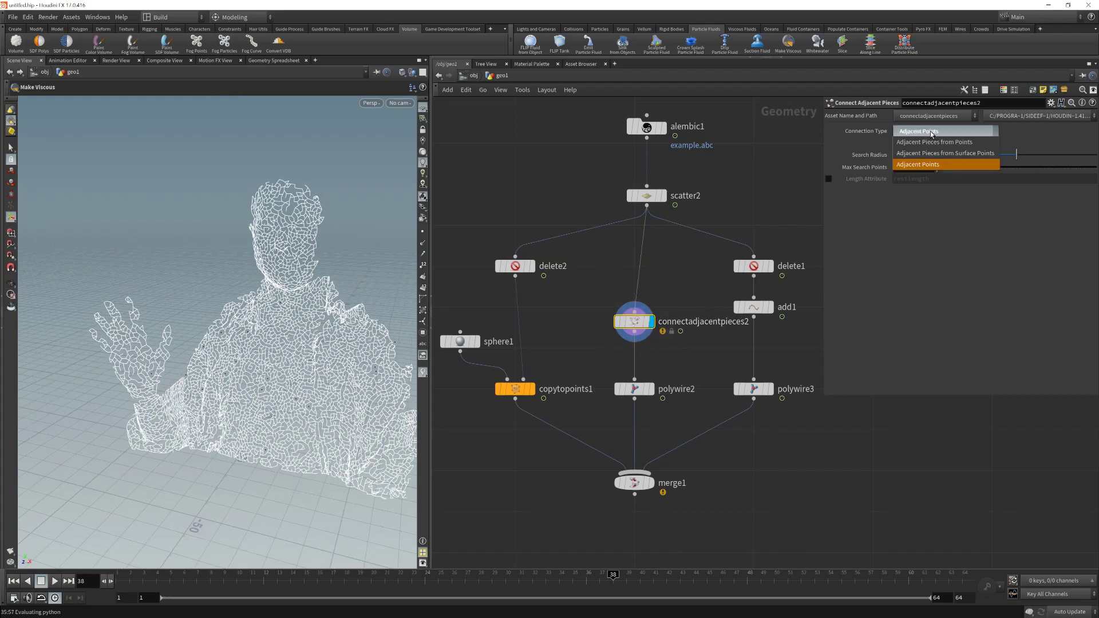
left_click(919, 165)
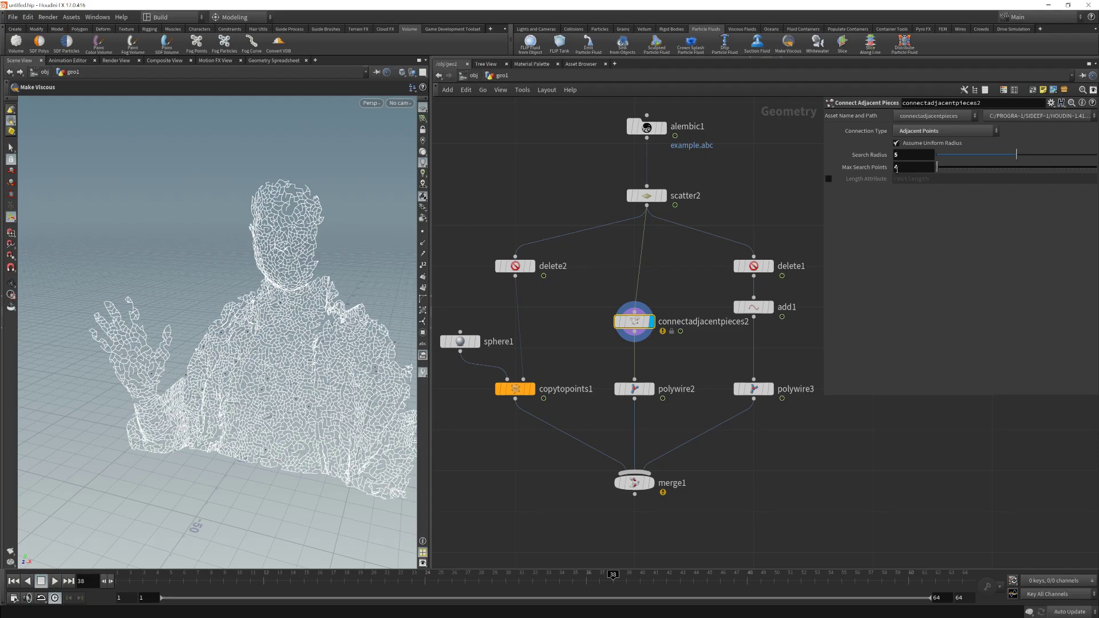
double_click(910, 166)
left_click(687, 283)
mouse_move(733, 282)
middle_click_drag(674, 290, 688, 248)
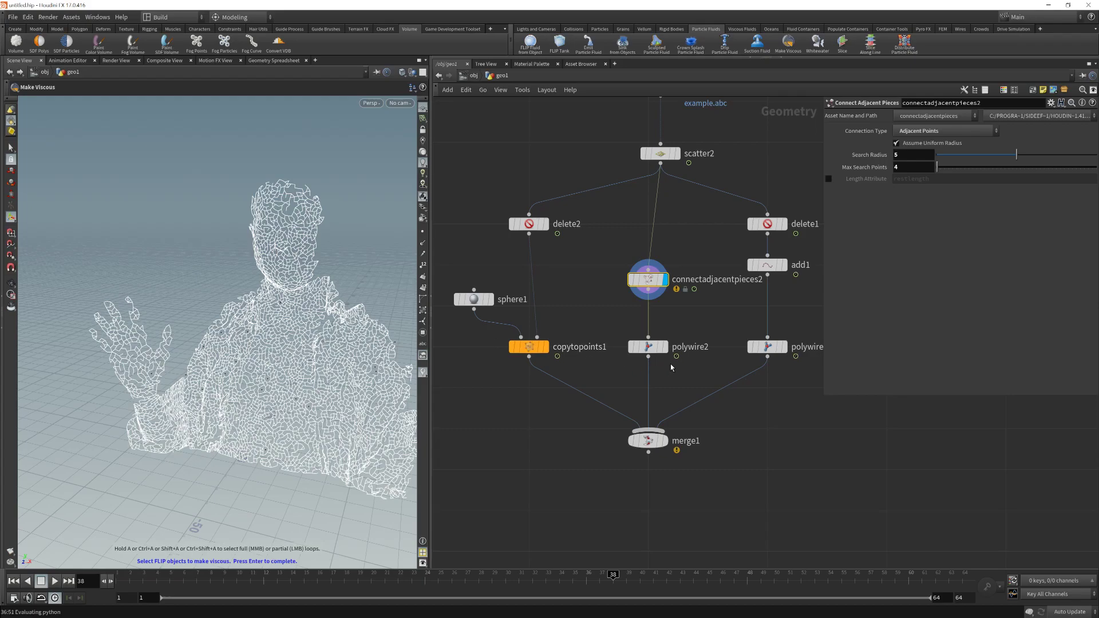
Make polywire2 the displayed node and orbit to inspect its 0.1-radius wire tubes.
mouse_move(654, 352)
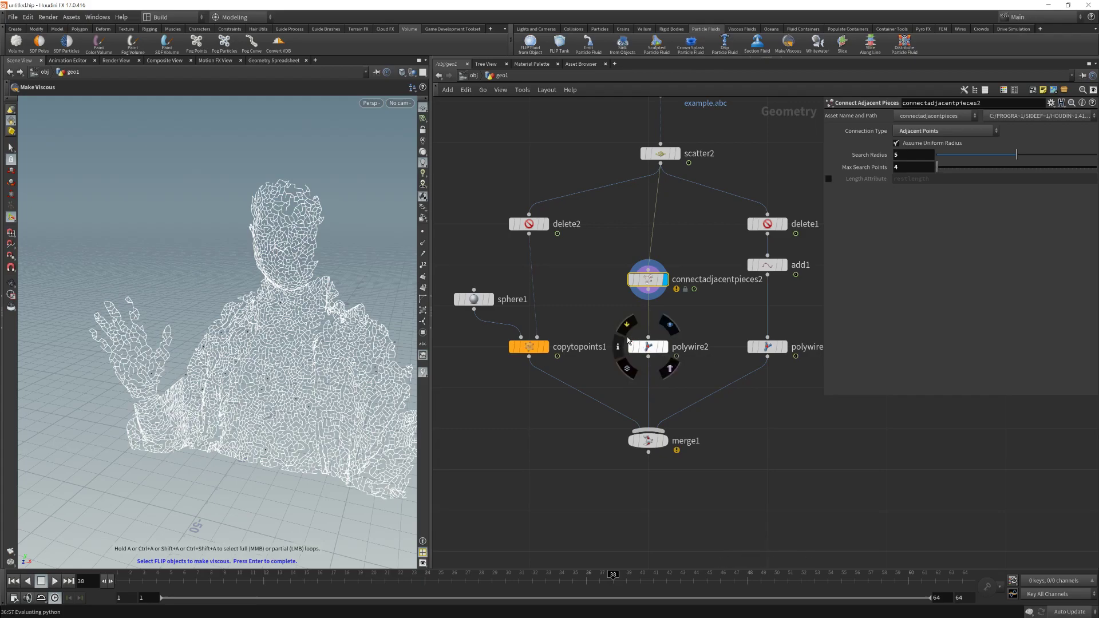
left_click(648, 347)
left_click(665, 347)
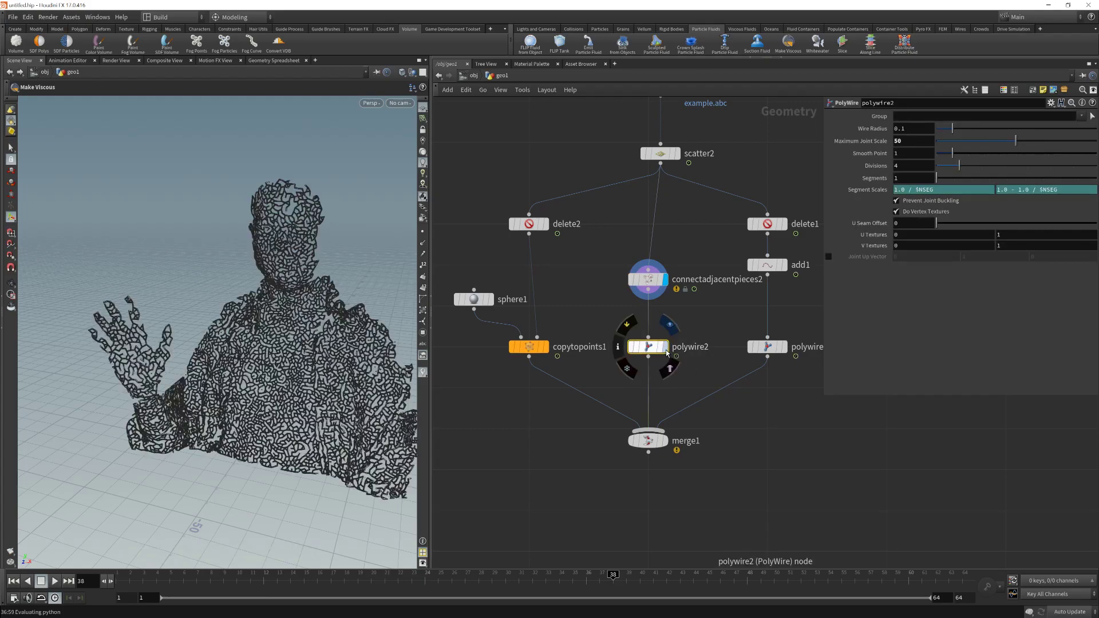
key("Escape")
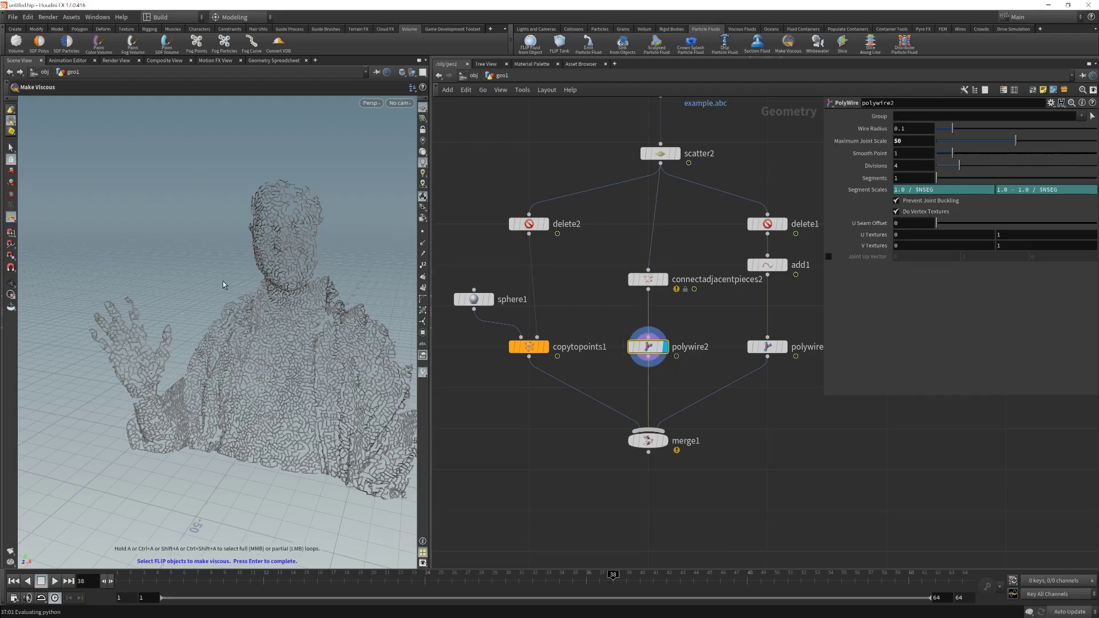
left_click_drag(225, 285, 258, 382)
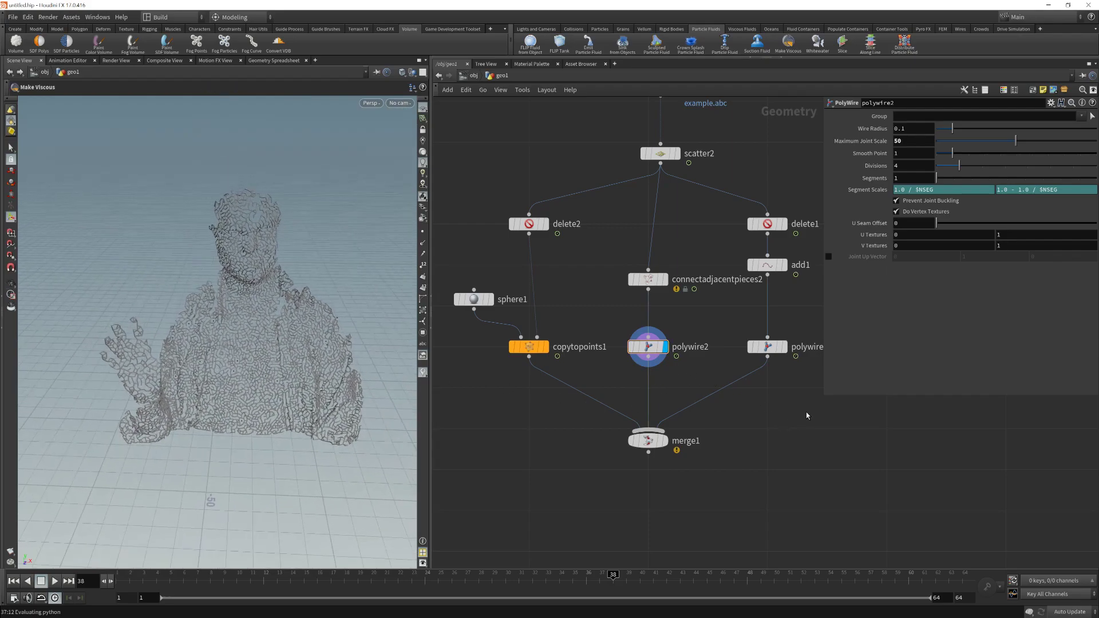
Display polywire3's tangled random wires and orbit around them.
middle_click_drag(807, 416, 756, 427)
left_click(735, 358)
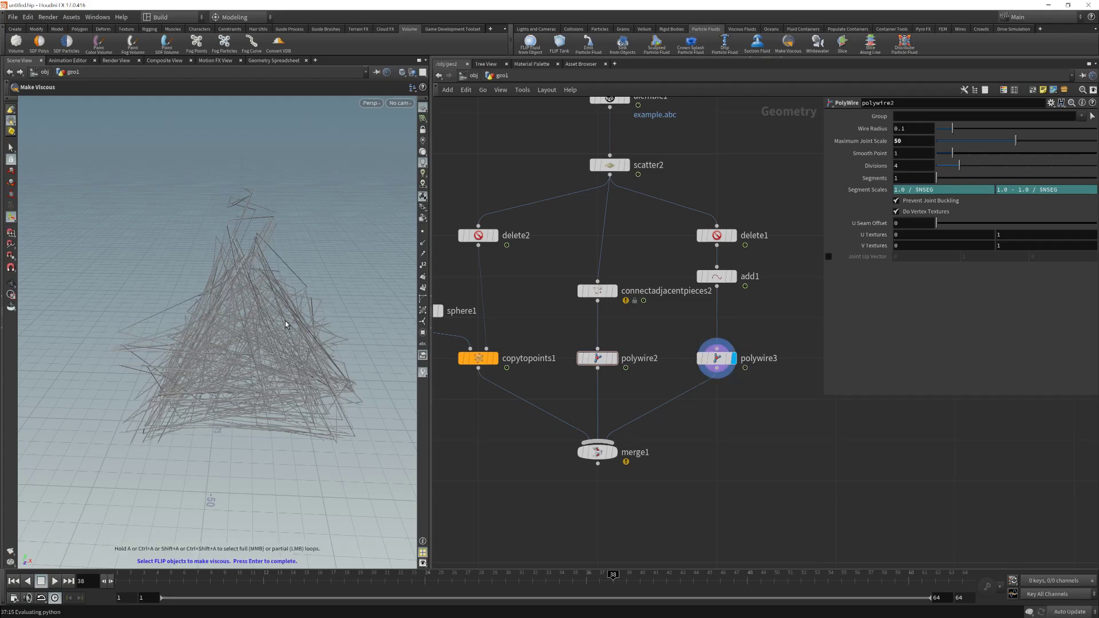
key("Escape")
left_click_drag(292, 332, 265, 358)
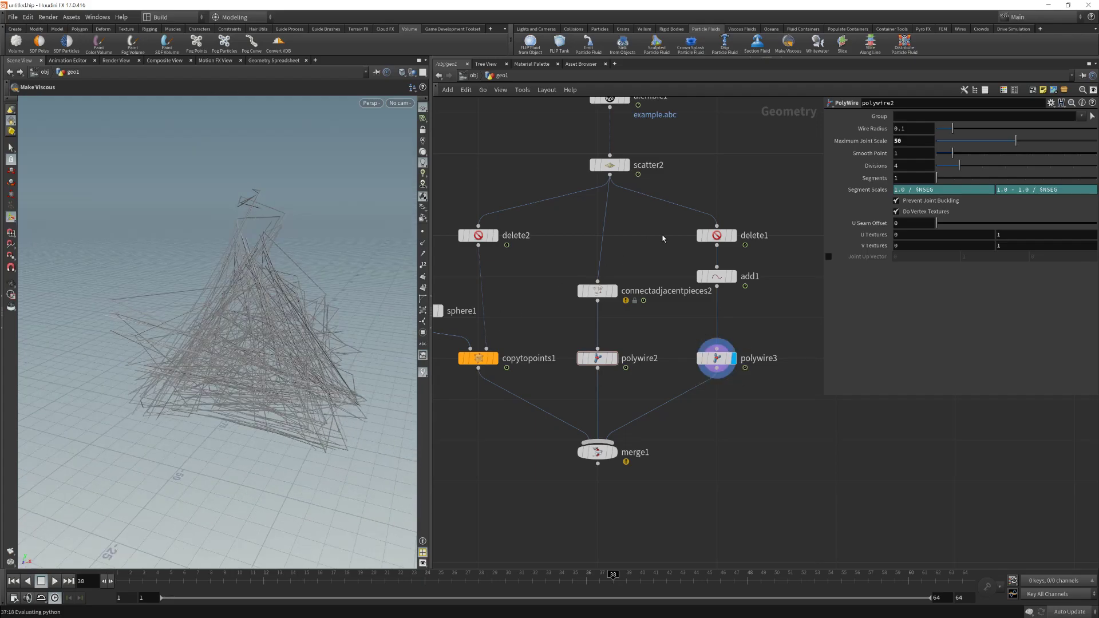
Select delete1, compare scatter2's full cloud, then display delete1's sparse points.
left_click(716, 235)
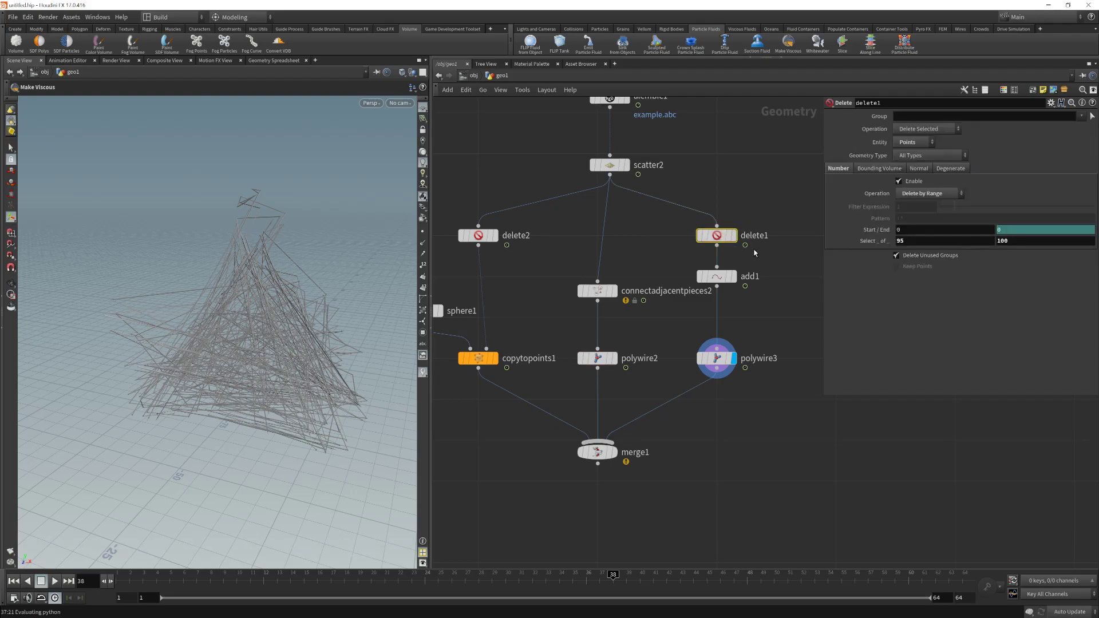
left_click(627, 165)
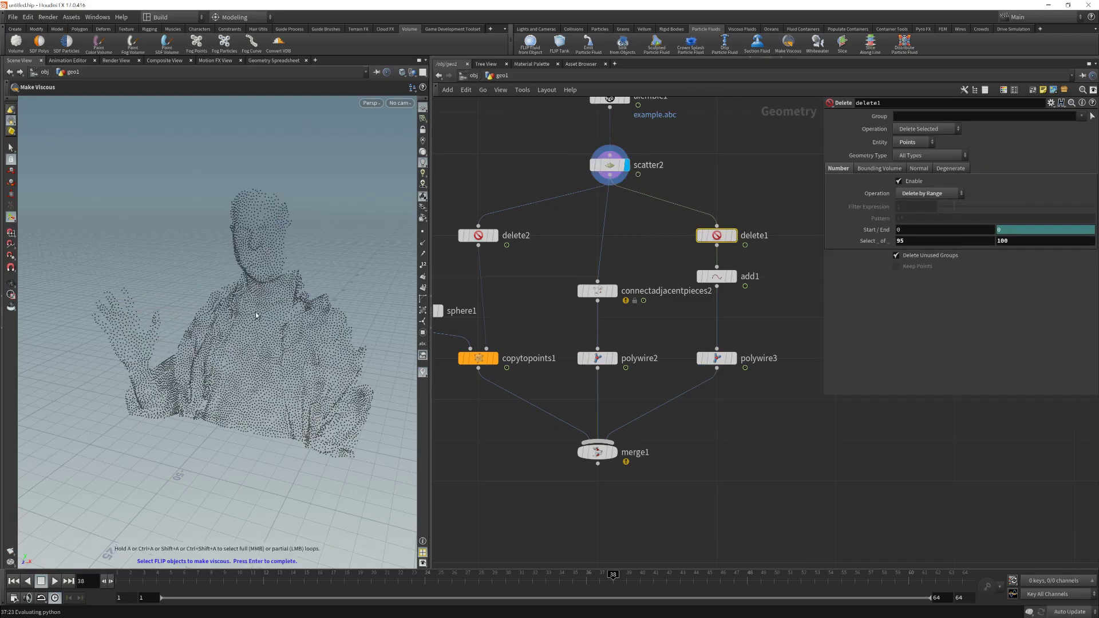
left_click(733, 236)
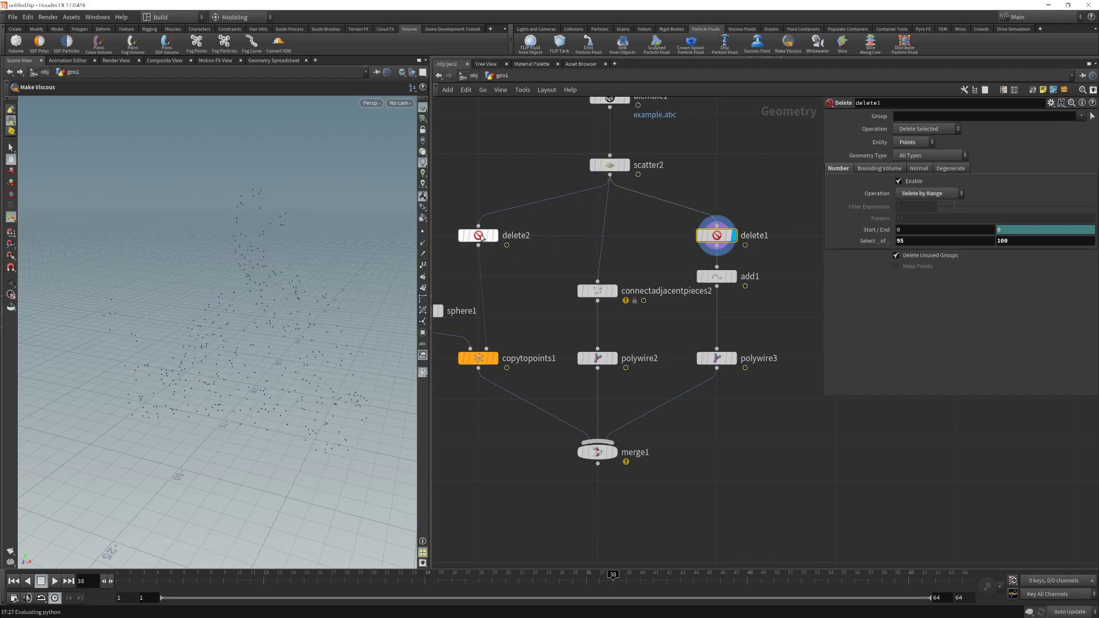
mouse_move(480, 238)
Move add1 slightly lower and display its joined random polylines.
left_click(737, 283)
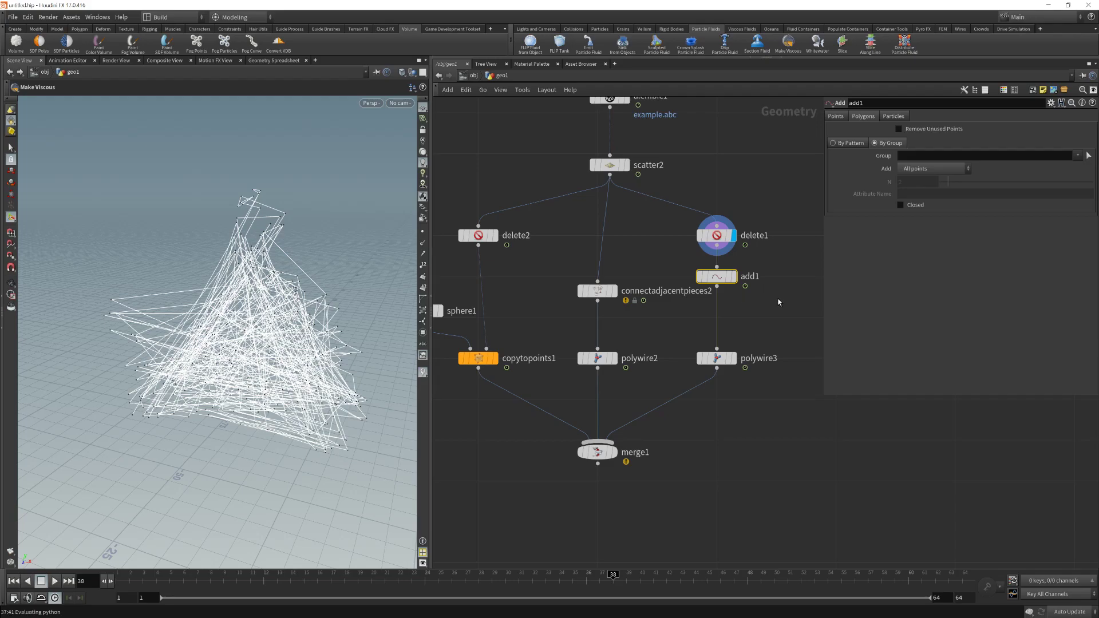
left_click_drag(716, 279, 717, 292)
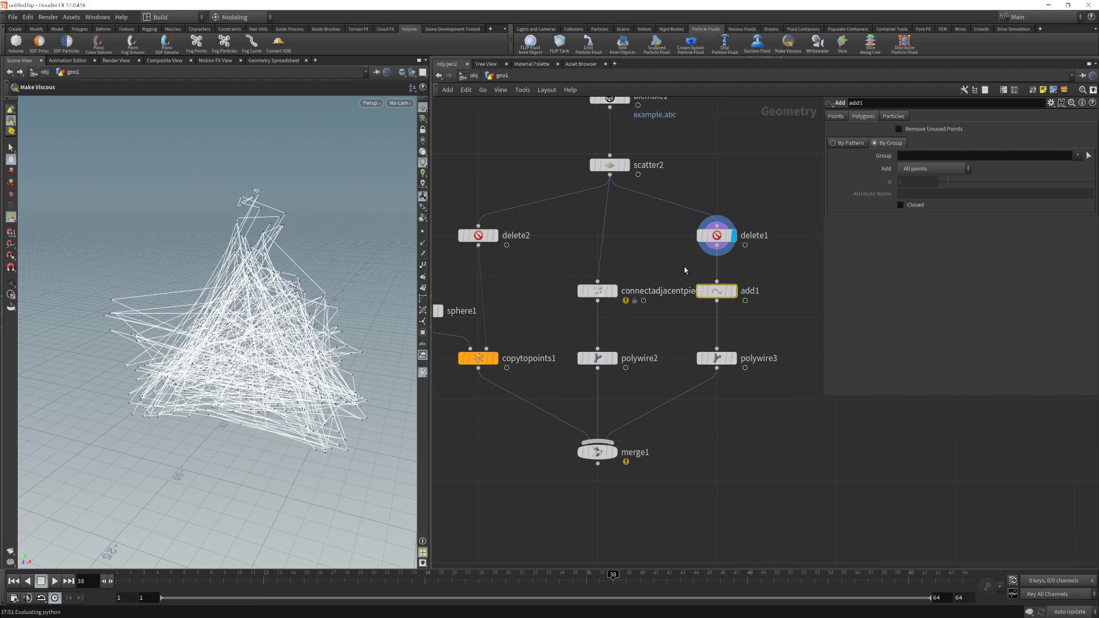
left_click(719, 291)
Compare connectadjacentpieces2, toggle add1's By Pattern polygon option back, and select polywire3.
left_click_drag(555, 265, 636, 319)
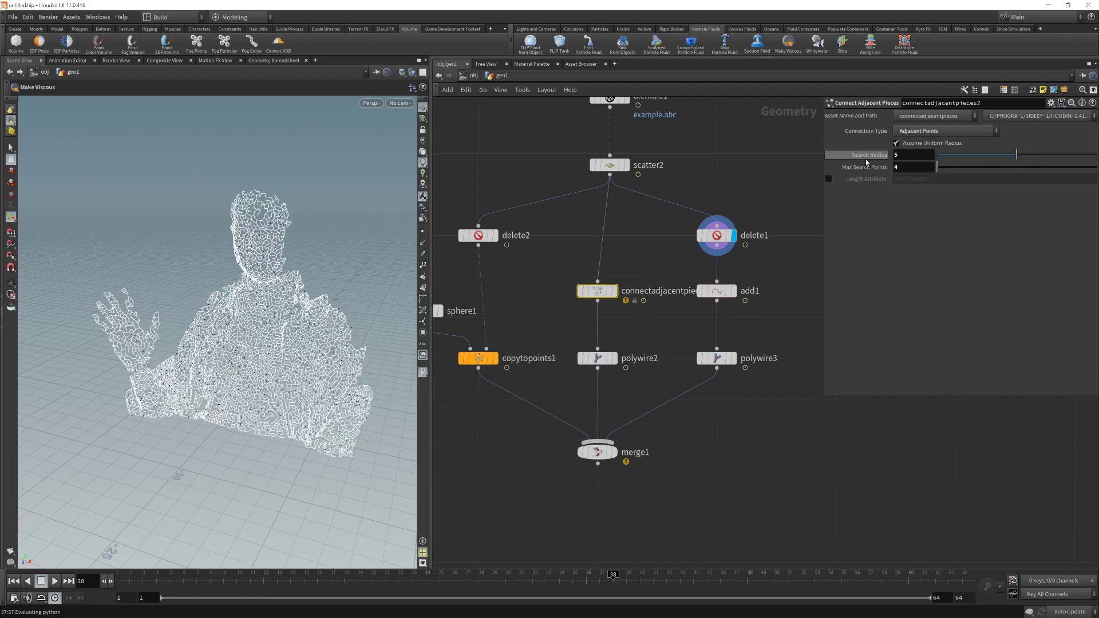
left_click_drag(687, 268, 751, 316)
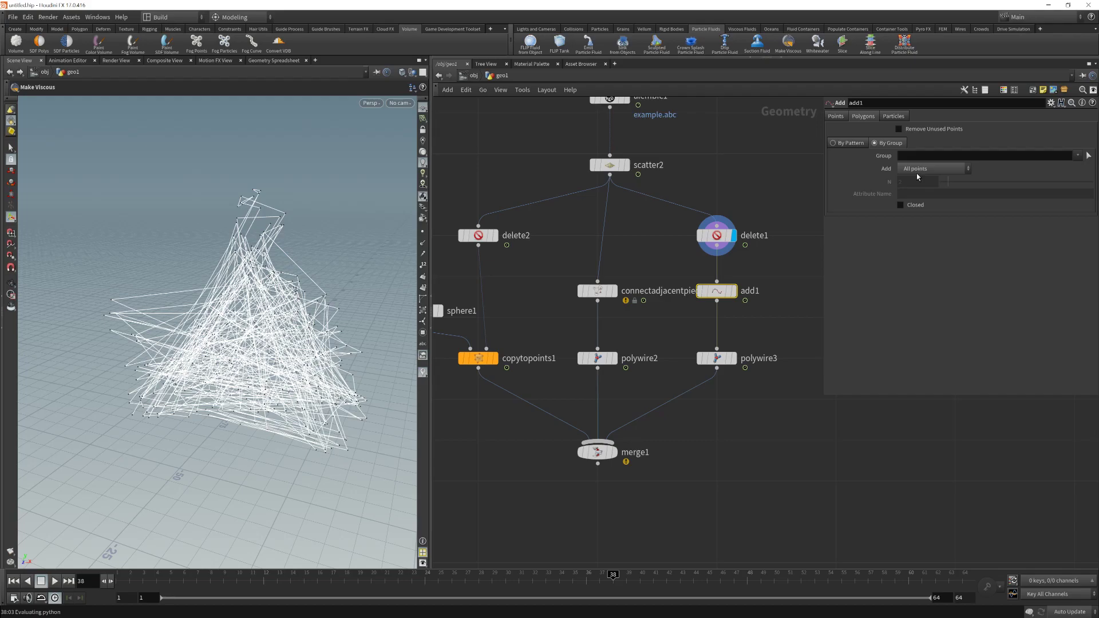
left_click(853, 143)
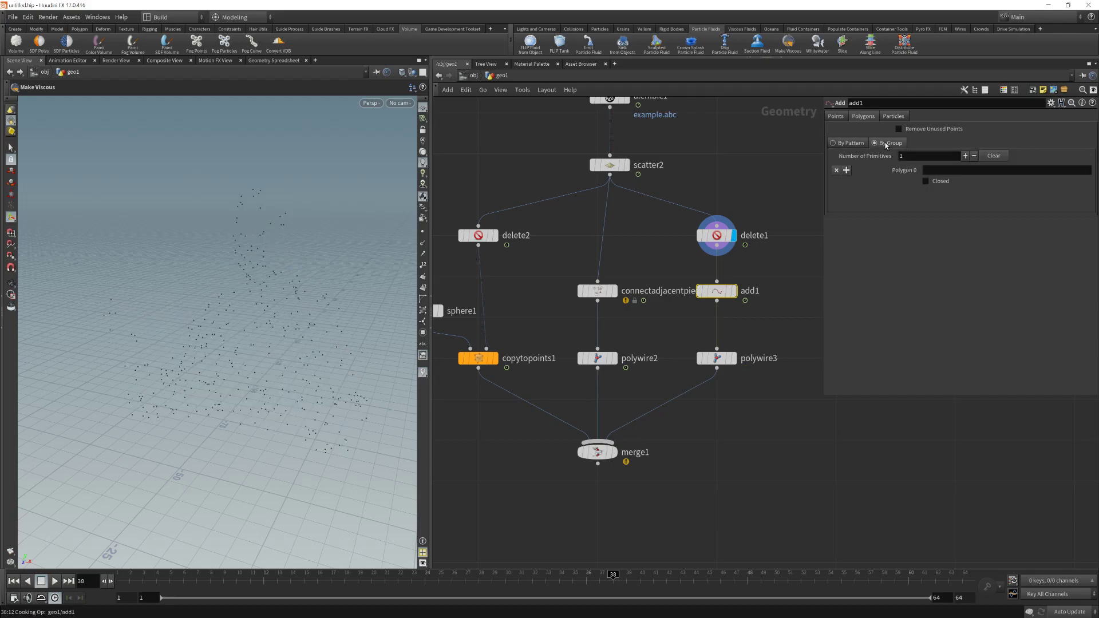
left_click(885, 144)
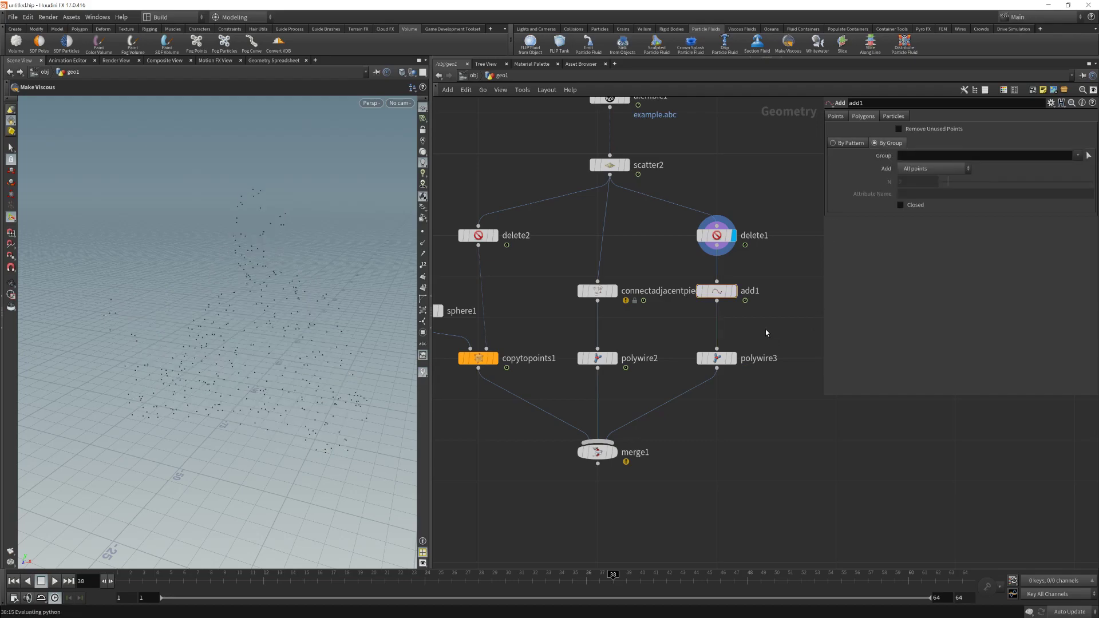
left_click(716, 359)
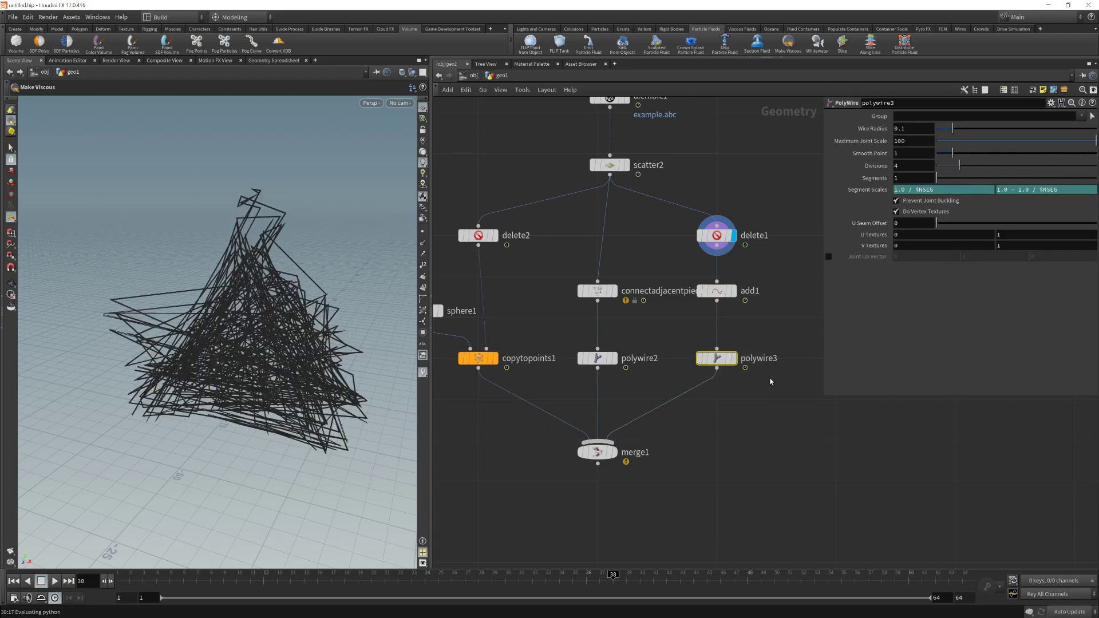
Display polywire3, frame the lower nodes, then make merge1 the displayed node.
left_click(736, 360)
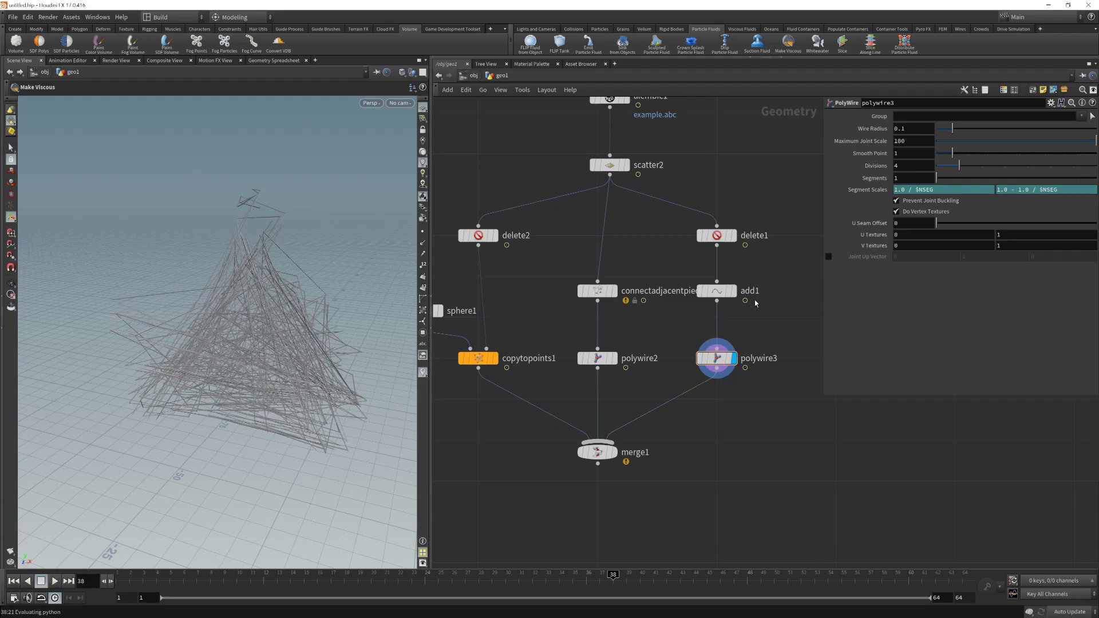
mouse_move(739, 293)
key("f")
middle_click_drag(654, 389, 581, 365)
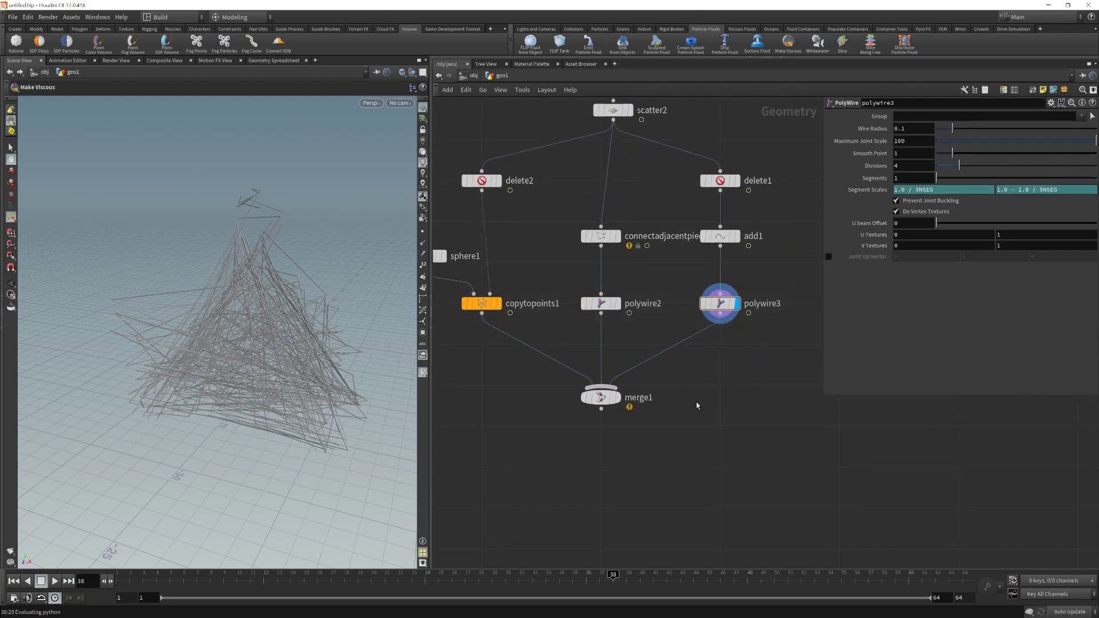
left_click(623, 398)
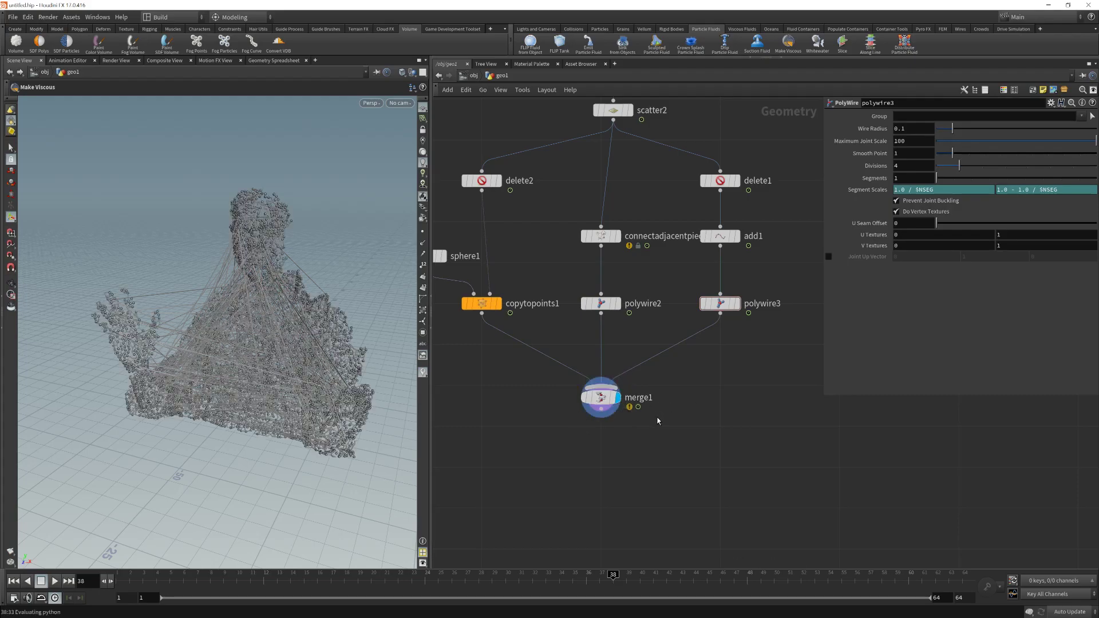
scroll(553, 293, "down", 2)
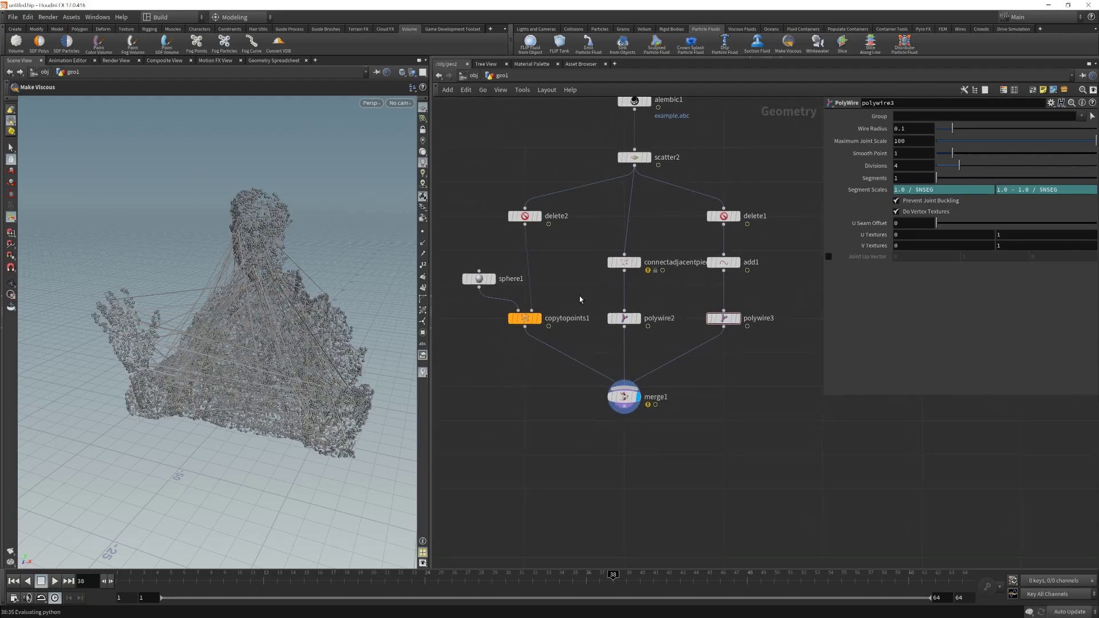